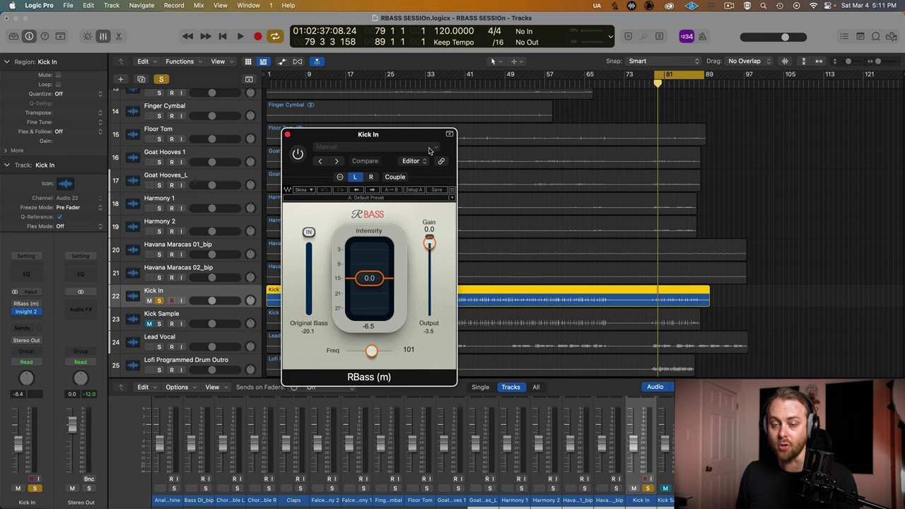
Start playback and take RBass on the Kick In track out of bypass.
{"action": "key", "text": "space"}
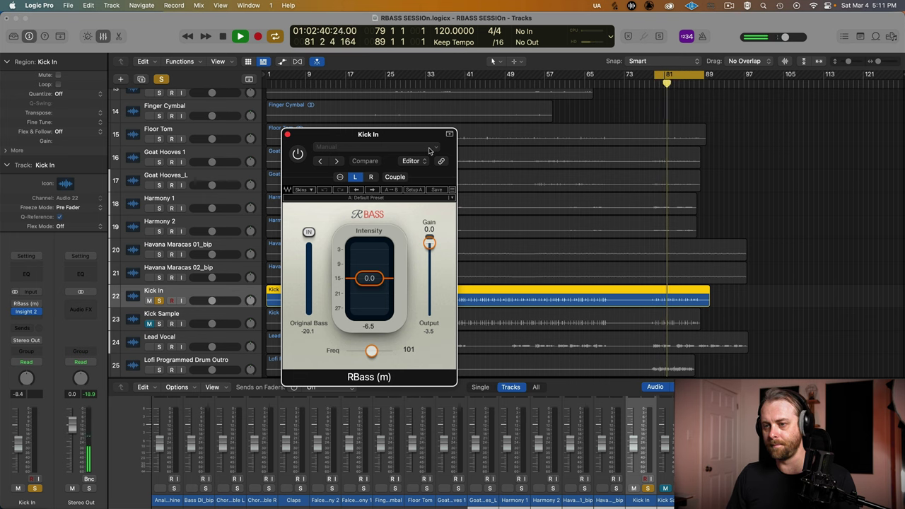
{"action": "left_click", "coordinate": [298, 157]}
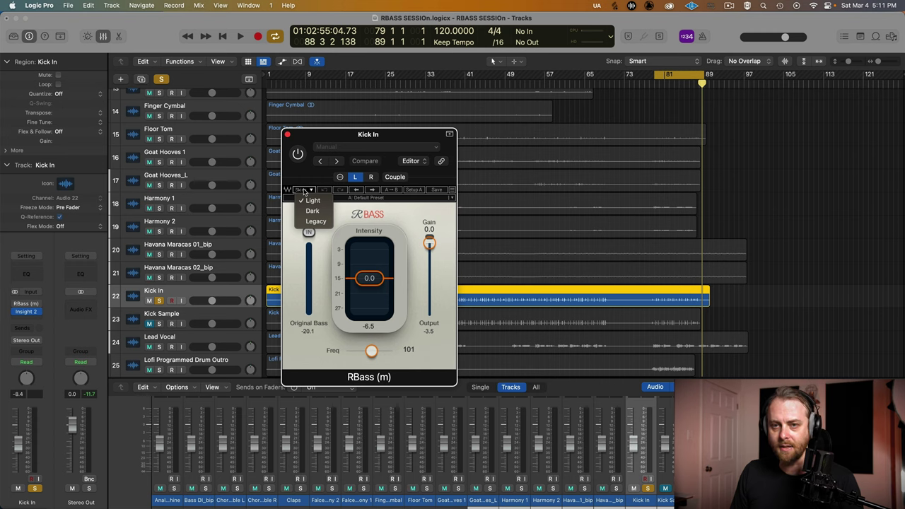
Try the RBass Dark and Legacy skins, then return to the Light skin.
{"action": "left_click", "coordinate": [312, 211]}
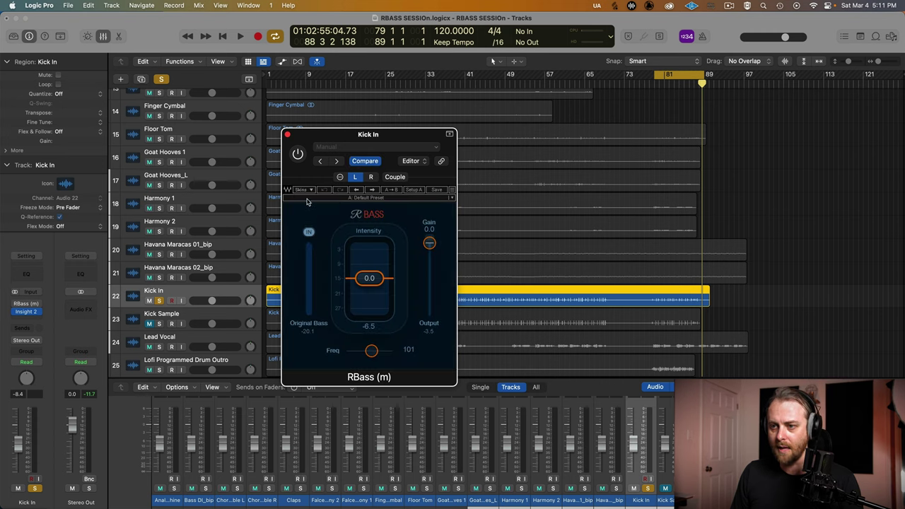
{"action": "left_click", "coordinate": [307, 191]}
{"action": "left_click", "coordinate": [316, 222]}
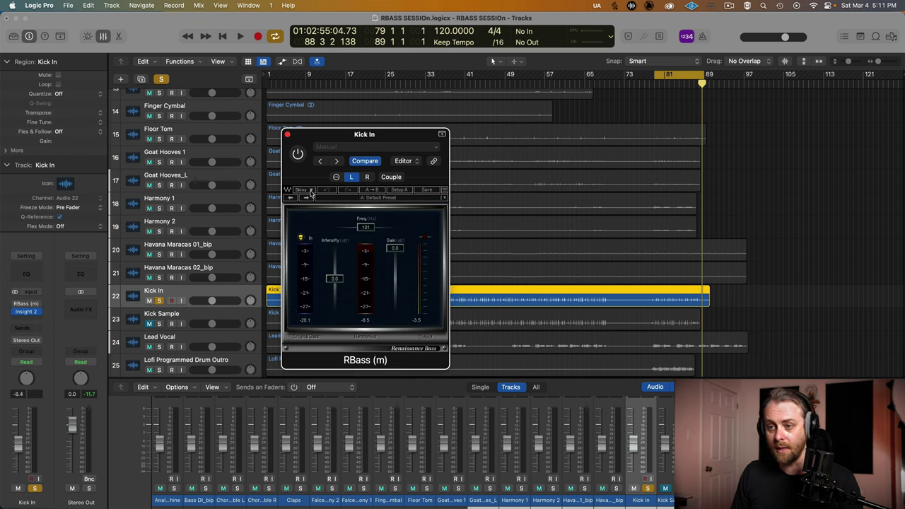
{"action": "left_click", "coordinate": [311, 191]}
{"action": "left_click", "coordinate": [312, 201]}
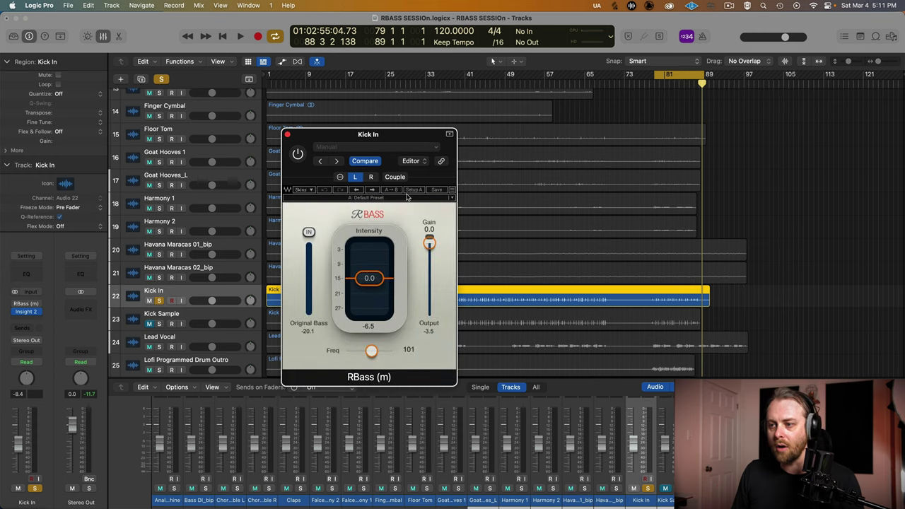
Test RBass interface sizes from 200% to small, ending at normal size.
{"action": "left_click", "coordinate": [453, 190]}
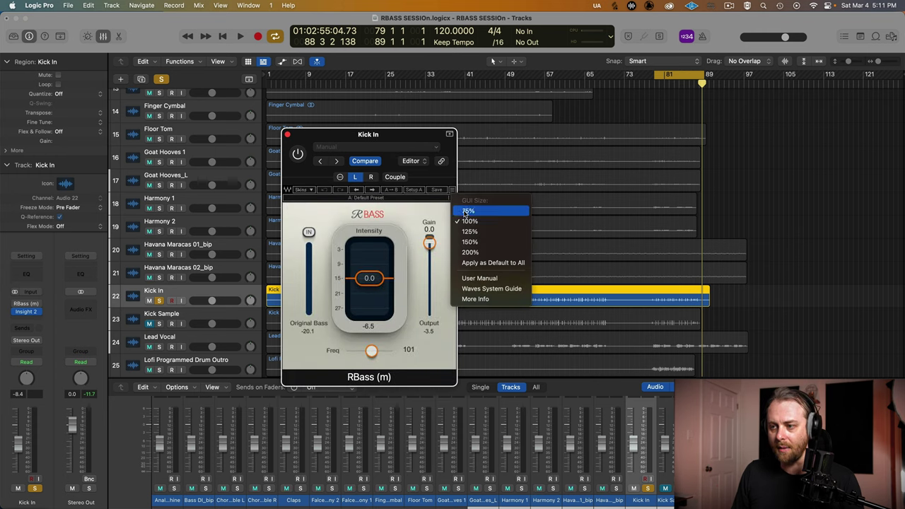
{"action": "left_click", "coordinate": [475, 255]}
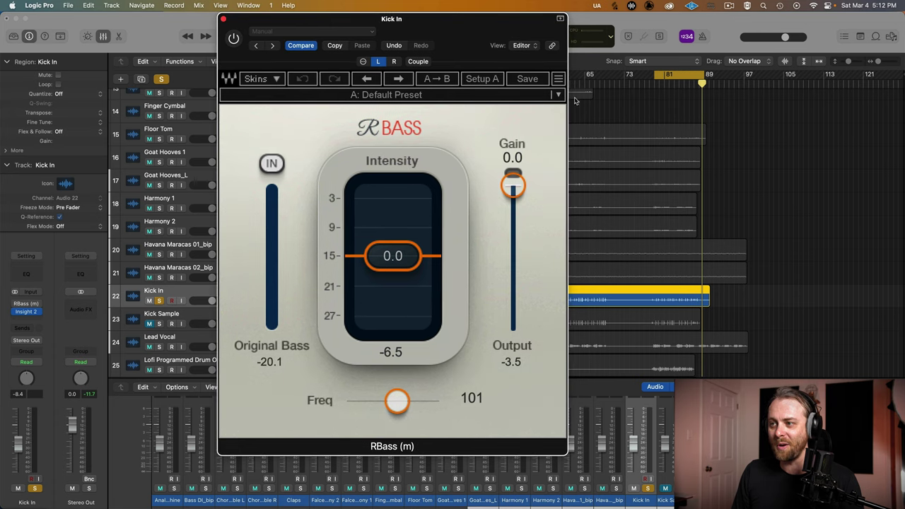
{"action": "left_click", "coordinate": [558, 79]}
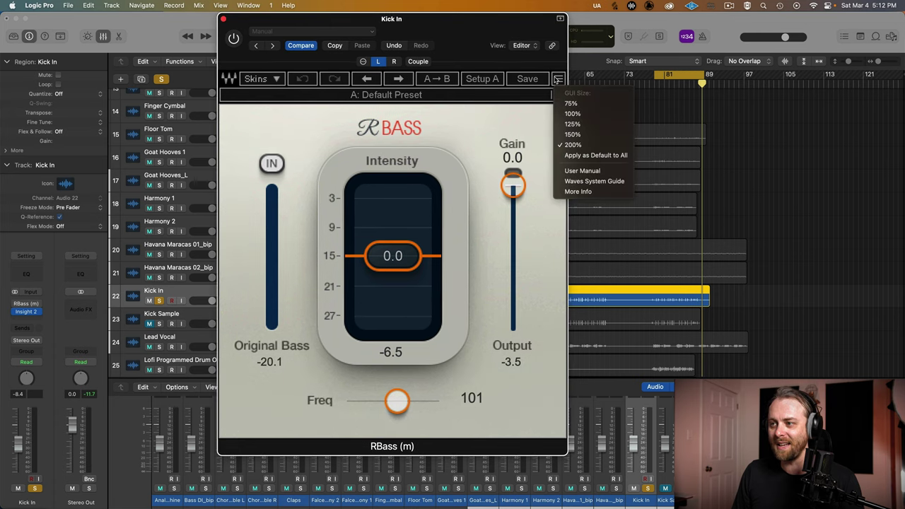
{"action": "left_click", "coordinate": [572, 103]}
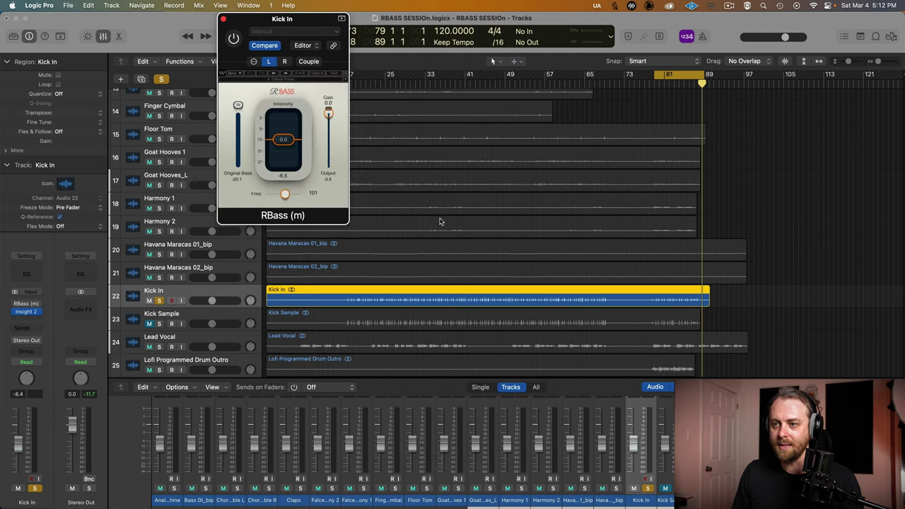
{"action": "left_click", "coordinate": [346, 77]}
{"action": "left_click", "coordinate": [363, 104]}
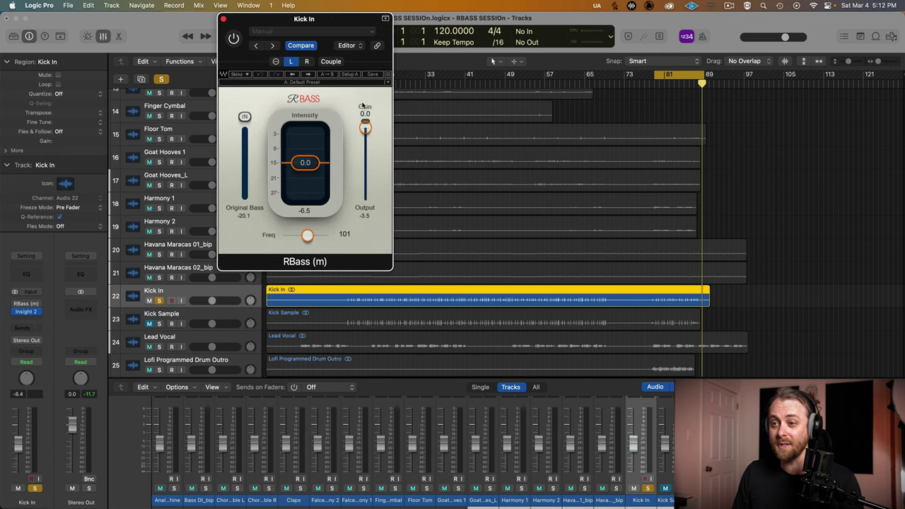
Centre the RBass window, keep the Light skin and browse the Artists presets.
{"action": "left_click_drag", "start_coordinate": [334, 22], "coordinate": [520, 83]}
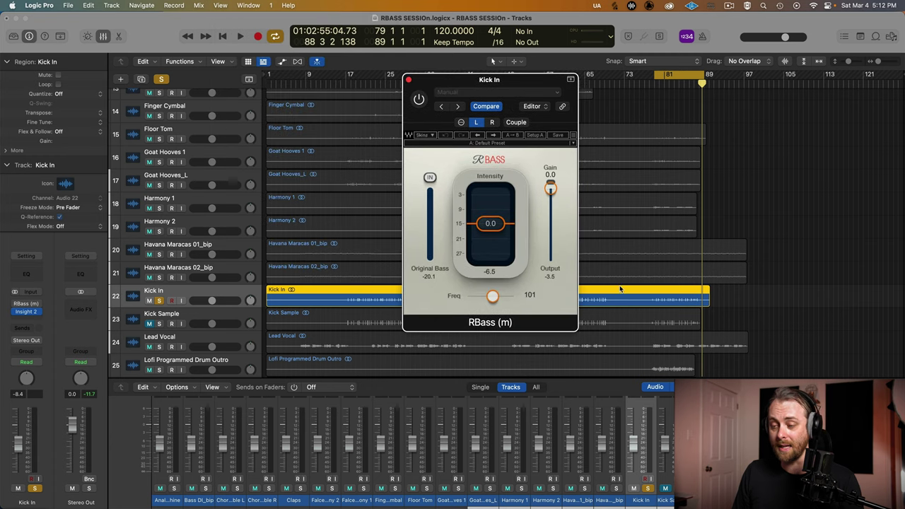
{"action": "left_click", "coordinate": [421, 135]}
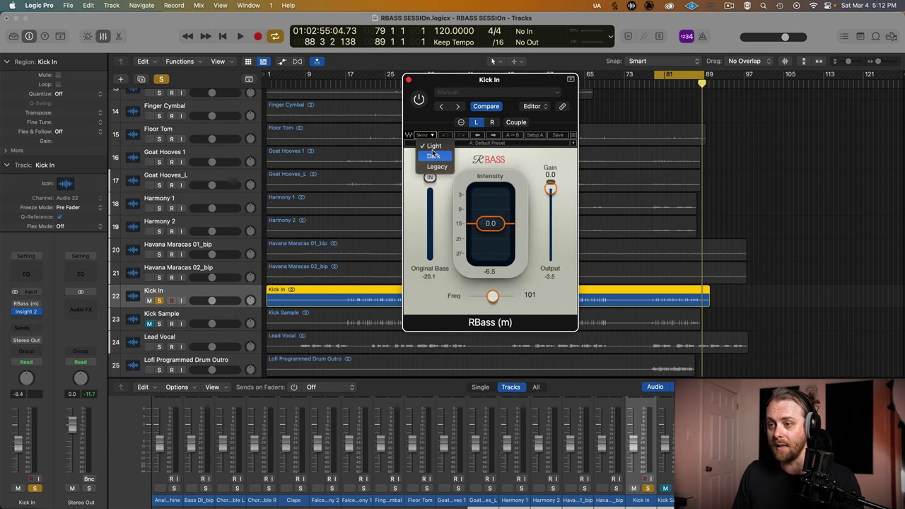
{"action": "left_click", "coordinate": [434, 146]}
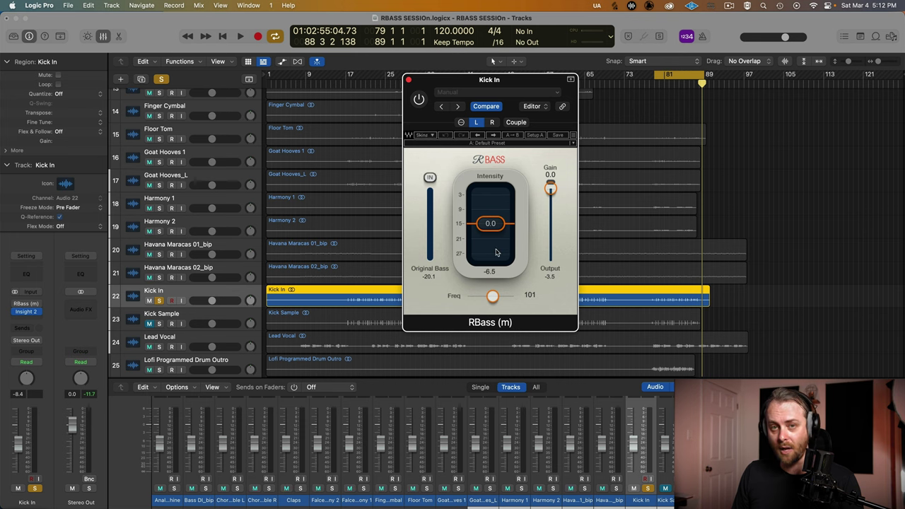
{"action": "left_click", "coordinate": [496, 144]}
Keep the default preset and lower the RBass Freq from 101 to 72.
{"action": "mouse_move", "coordinate": [532, 276]}
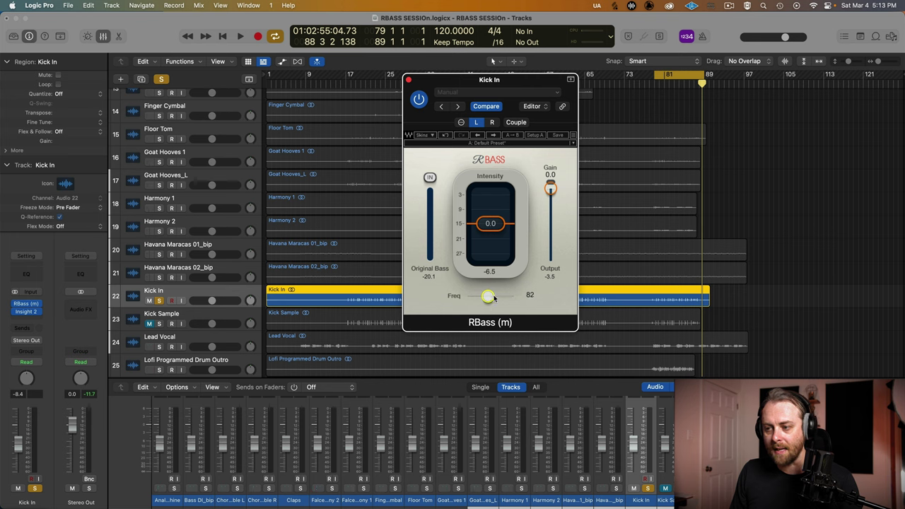
{"action": "left_click_drag", "start_coordinate": [495, 300], "coordinate": [485, 299]}
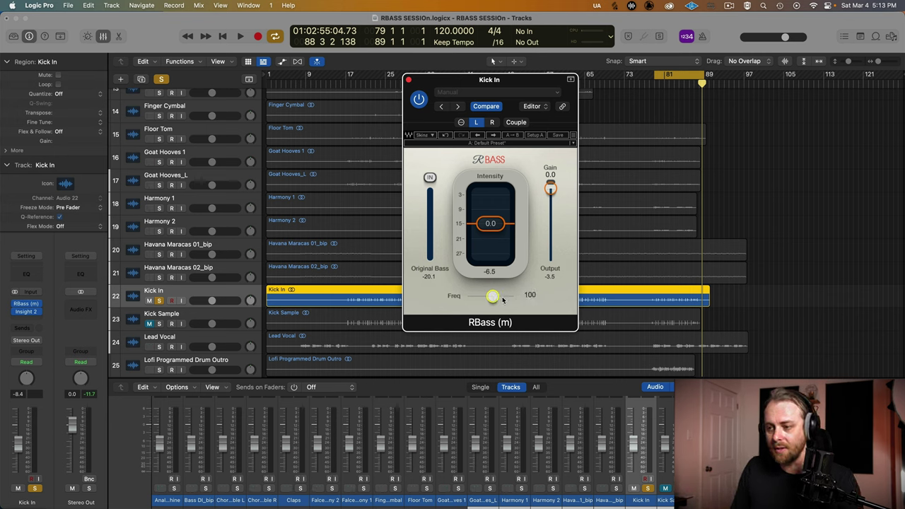
Sweep the RBass Freq up to about 176, then settle it at 80.
{"action": "left_click_drag", "start_coordinate": [503, 301], "coordinate": [422, 298]}
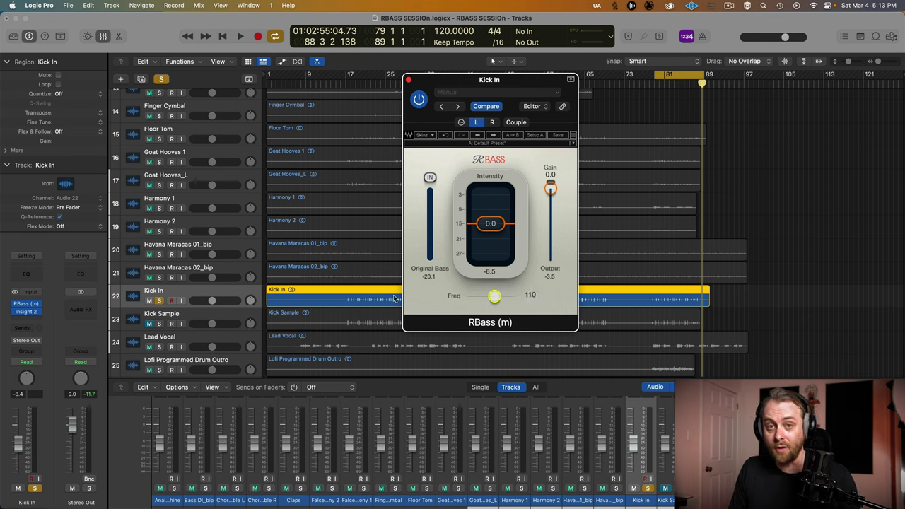
{"action": "left_click_drag", "start_coordinate": [491, 297], "coordinate": [487, 297]}
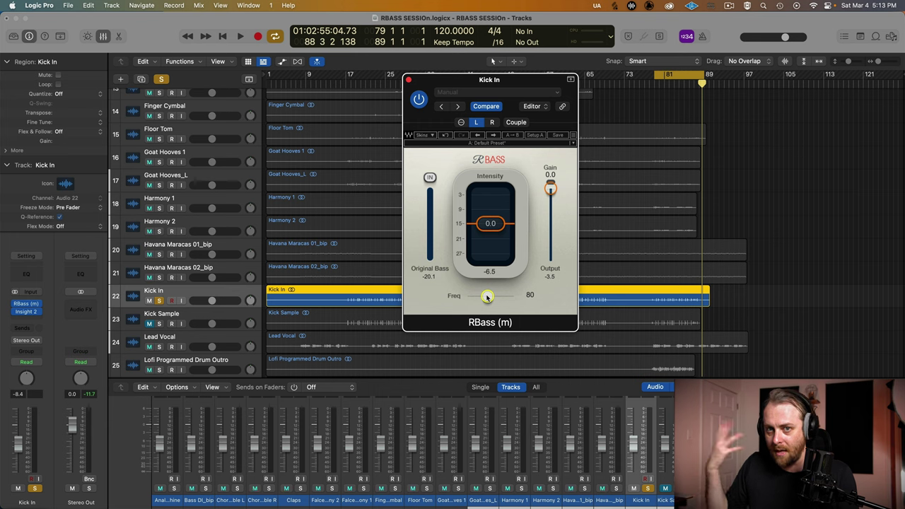
{"action": "mouse_move", "coordinate": [493, 298]}
{"action": "left_mouse_down"}
{"action": "mouse_move", "coordinate": [520, 300]}
{"action": "mouse_move", "coordinate": [476, 298]}
{"action": "mouse_move", "coordinate": [493, 298]}
{"action": "left_mouse_up"}
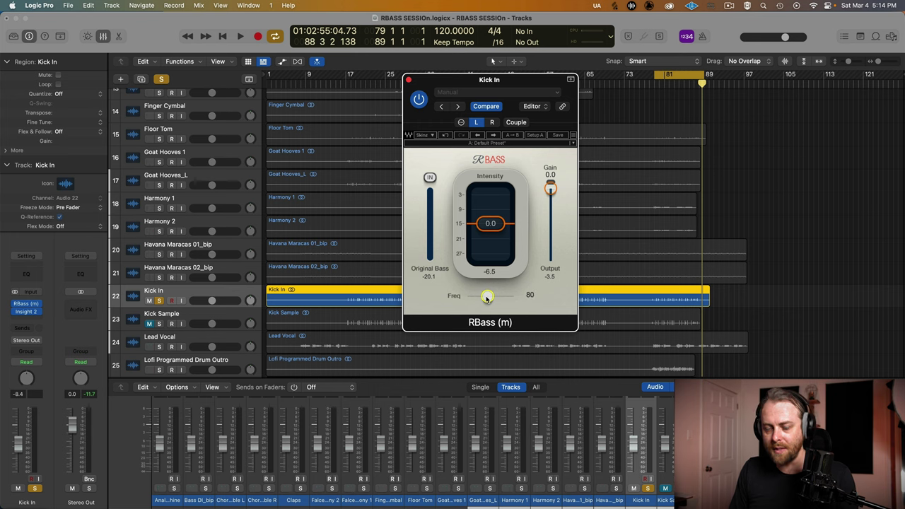
{"action": "key", "text": "space"}
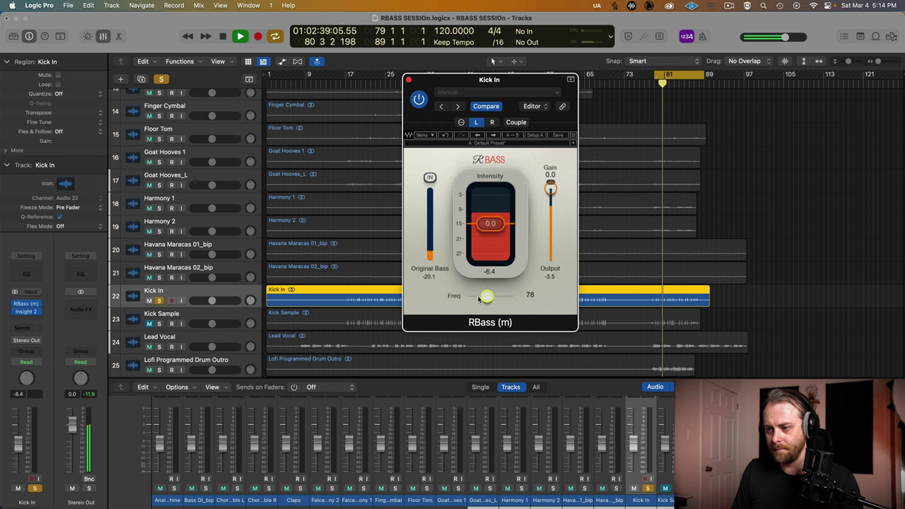
{"action": "left_click_drag", "start_coordinate": [486, 298], "coordinate": [342, 309]}
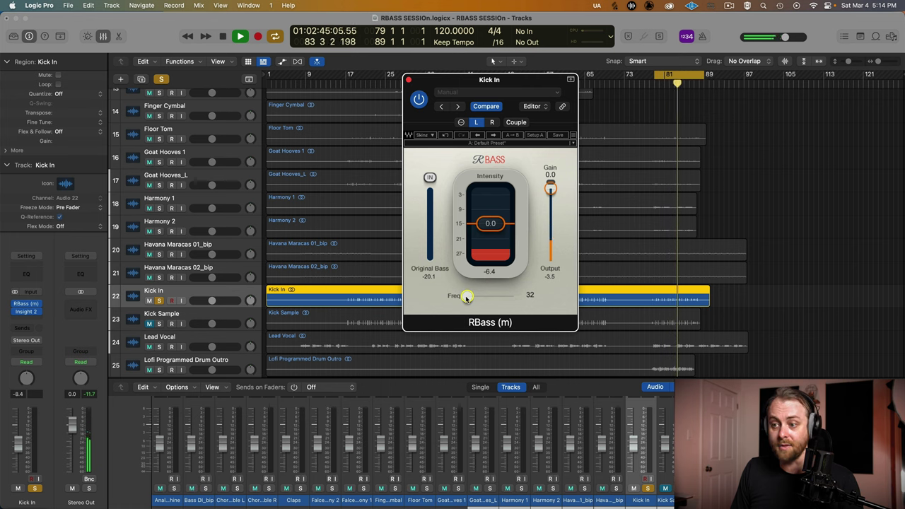
{"action": "left_click", "coordinate": [419, 101]}
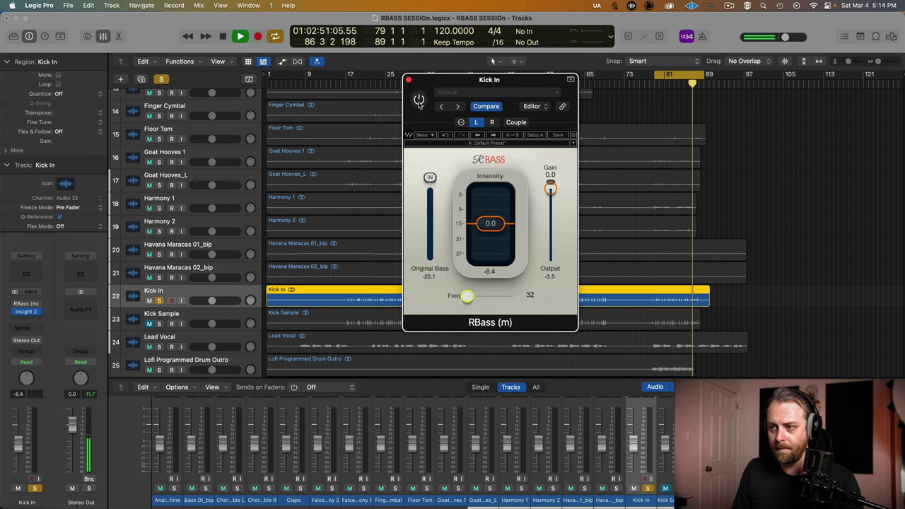
{"action": "left_click", "coordinate": [419, 100]}
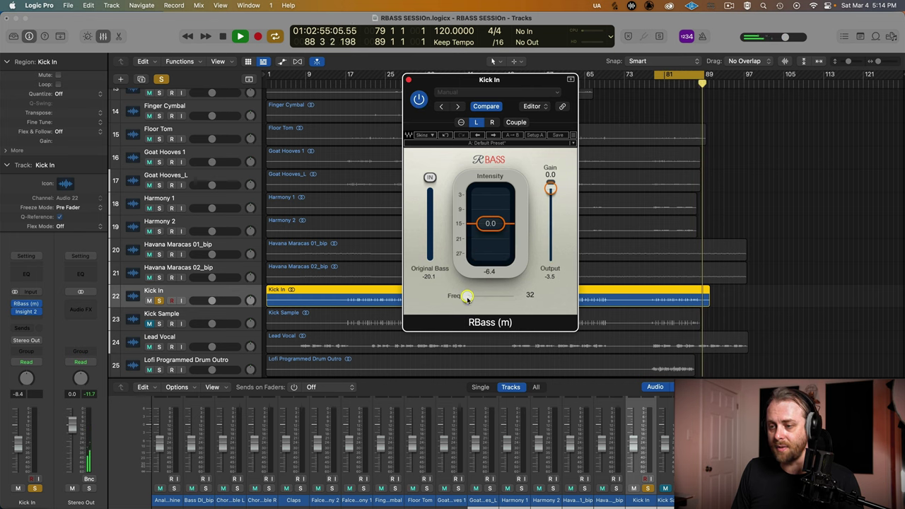
{"action": "left_click_drag", "start_coordinate": [468, 298], "coordinate": [539, 302]}
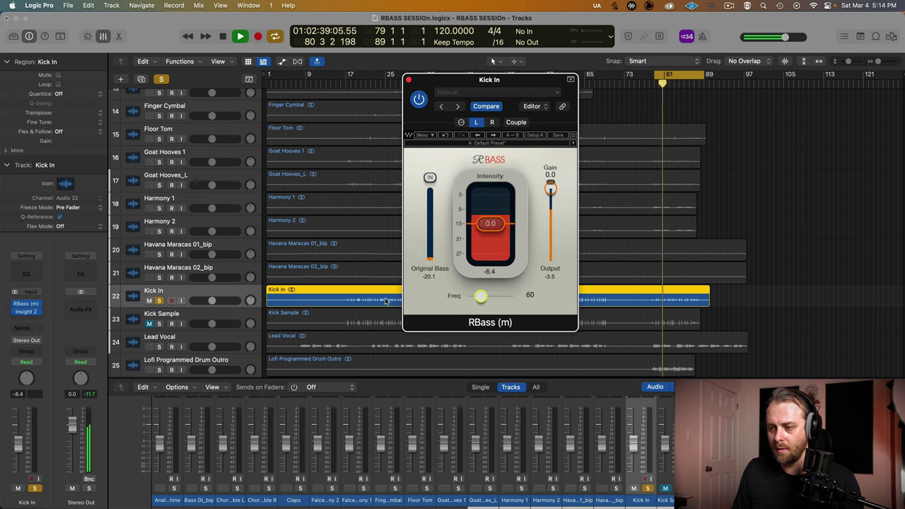
{"action": "left_click_drag", "start_coordinate": [476, 298], "coordinate": [552, 303]}
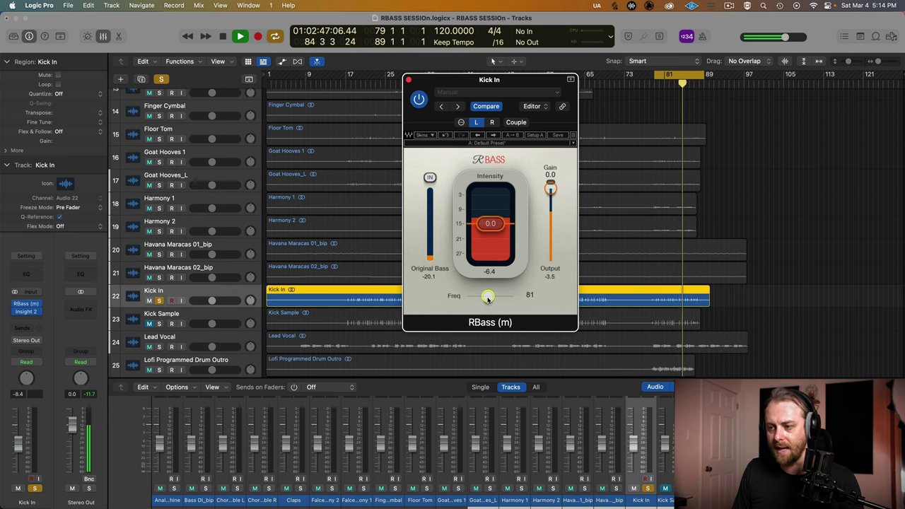
{"action": "left_click_drag", "start_coordinate": [488, 298], "coordinate": [525, 298]}
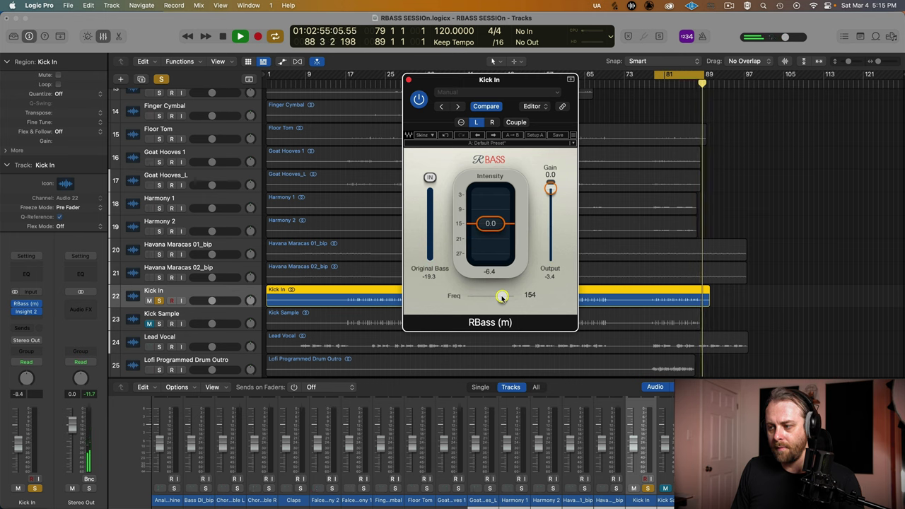
{"action": "left_click_drag", "start_coordinate": [501, 298], "coordinate": [515, 298]}
{"action": "key", "text": "space"}
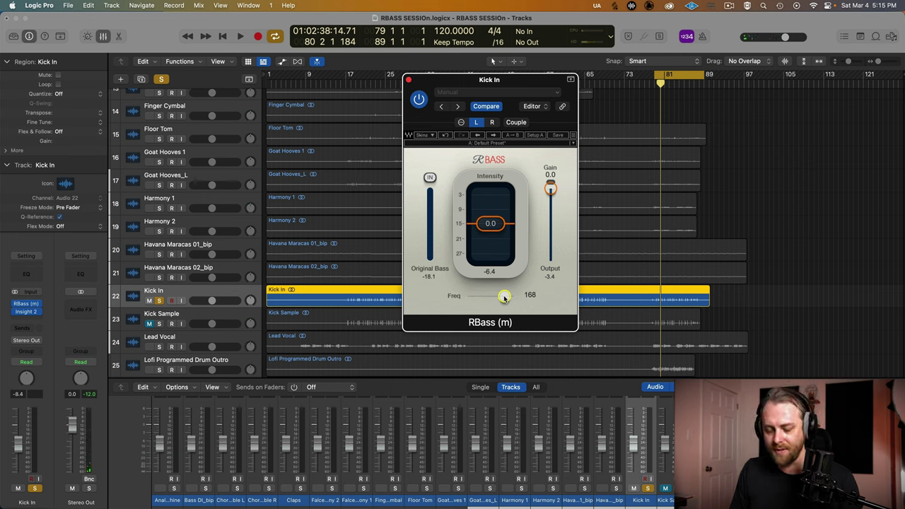
{"action": "left_click_drag", "start_coordinate": [504, 298], "coordinate": [487, 298]}
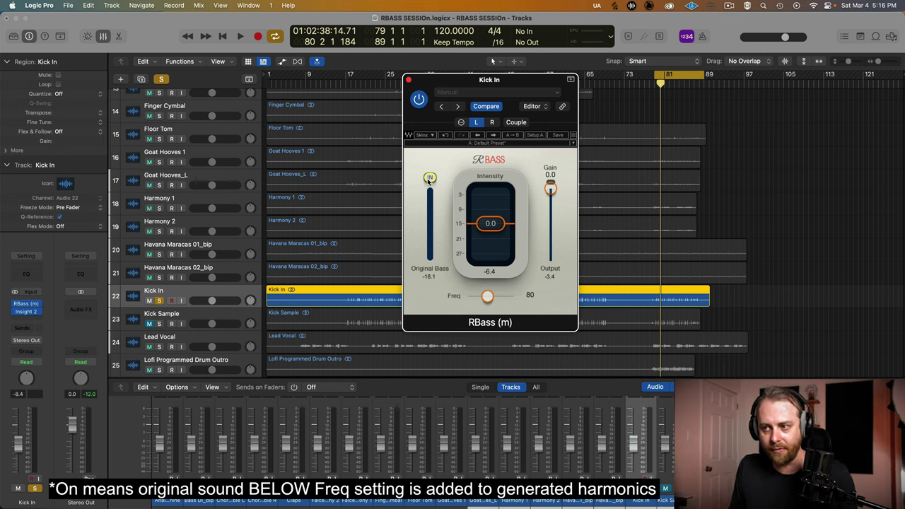
Audition the kick with Original Bass blended in via the IN button, then stop playback.
{"action": "key", "text": "space"}
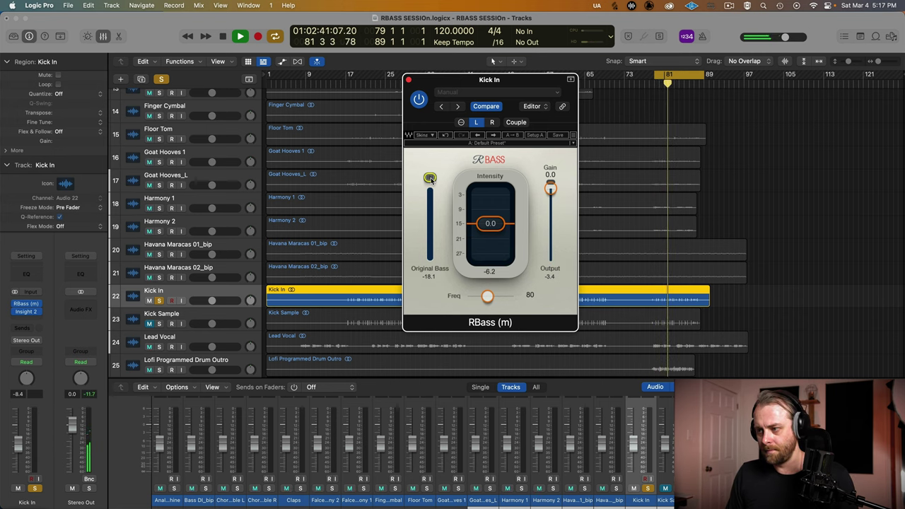
{"action": "left_click", "coordinate": [430, 178]}
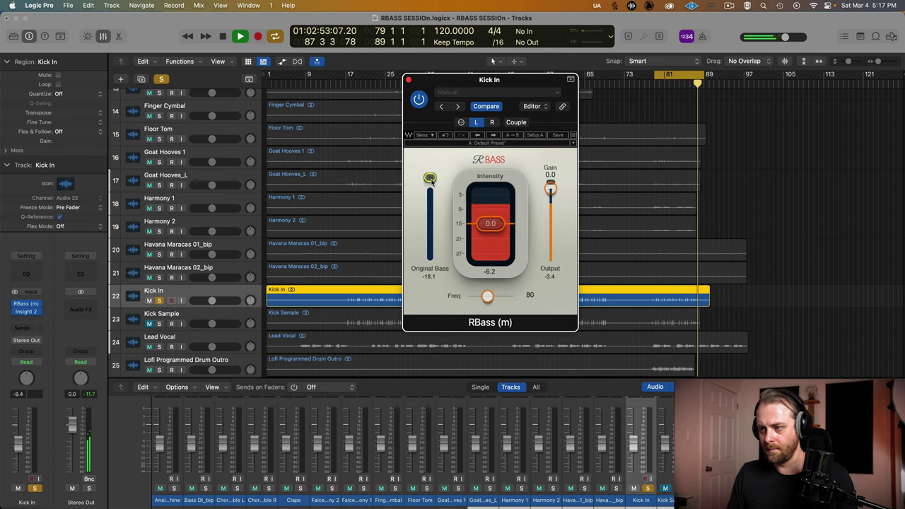
{"action": "key", "text": "space"}
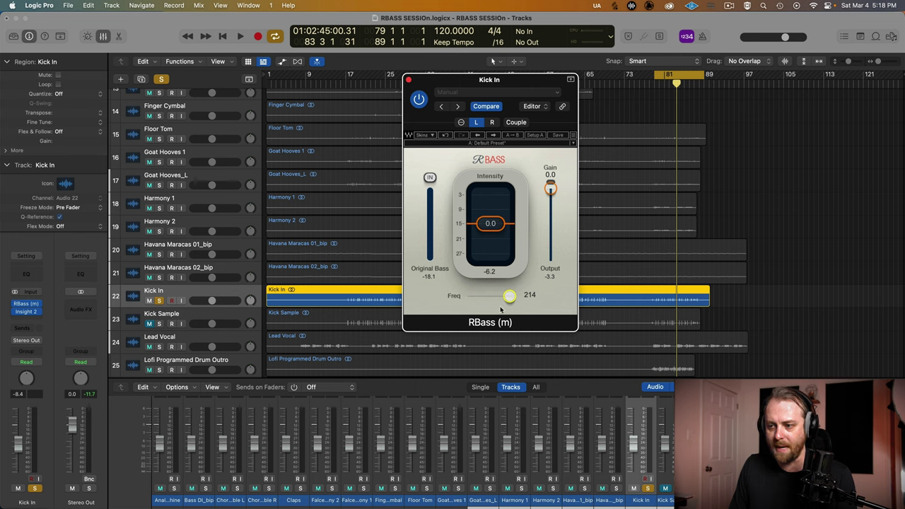
During playback, sweep the RBass Freq between about 255 and 36, returning to 80.
{"action": "key", "text": "space"}
{"action": "left_click_drag", "start_coordinate": [487, 296], "coordinate": [542, 297]}
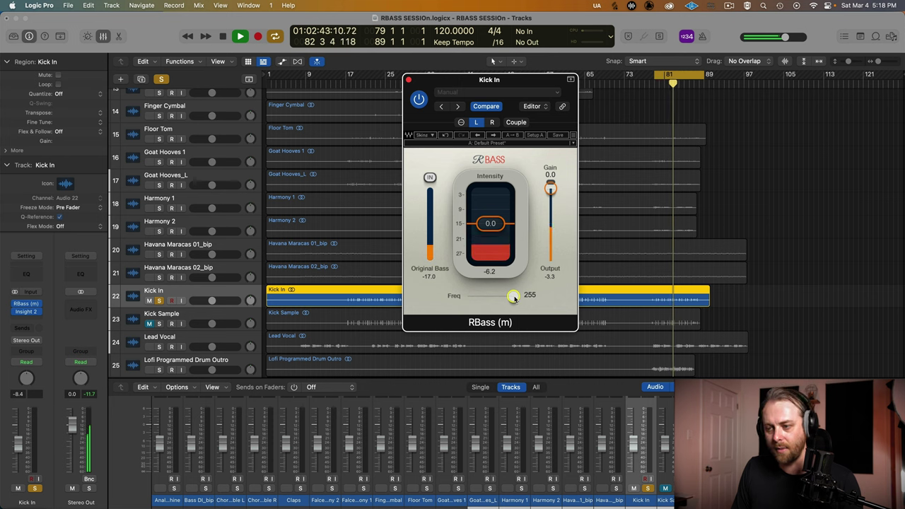
{"action": "left_click_drag", "start_coordinate": [513, 297], "coordinate": [470, 297]}
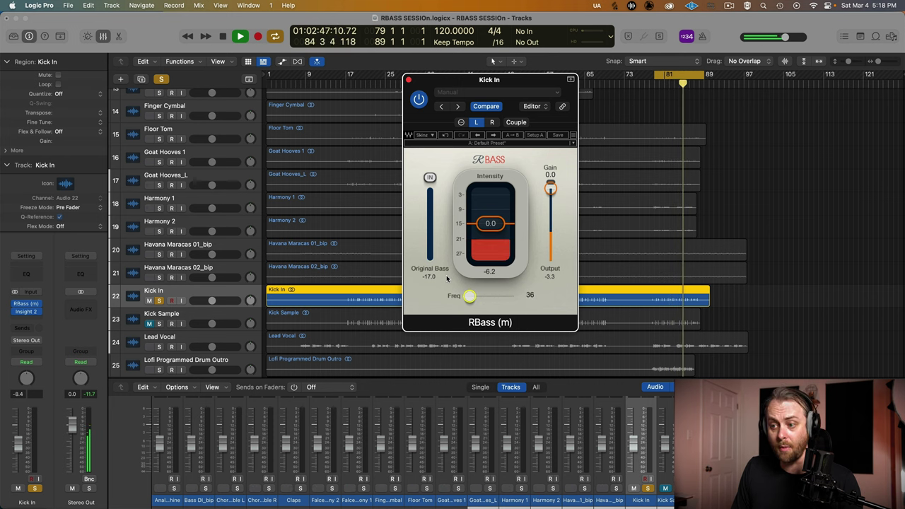
{"action": "left_click_drag", "start_coordinate": [470, 298], "coordinate": [488, 299]}
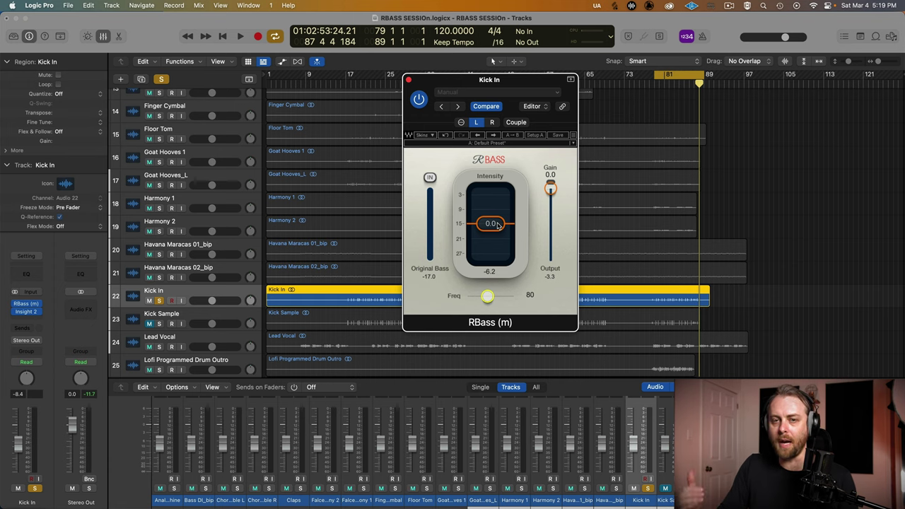
{"action": "left_click_drag", "start_coordinate": [497, 225], "coordinate": [494, 125]}
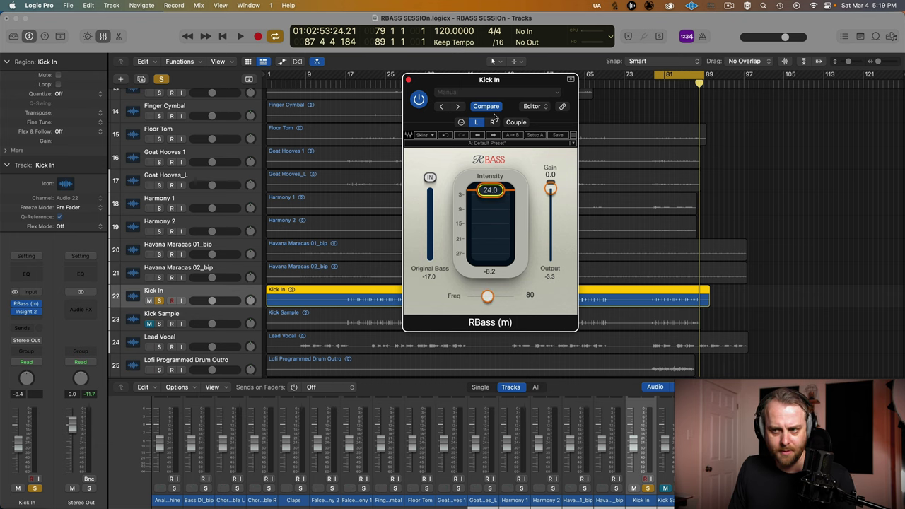
{"action": "left_click_drag", "start_coordinate": [494, 118], "coordinate": [498, 224]}
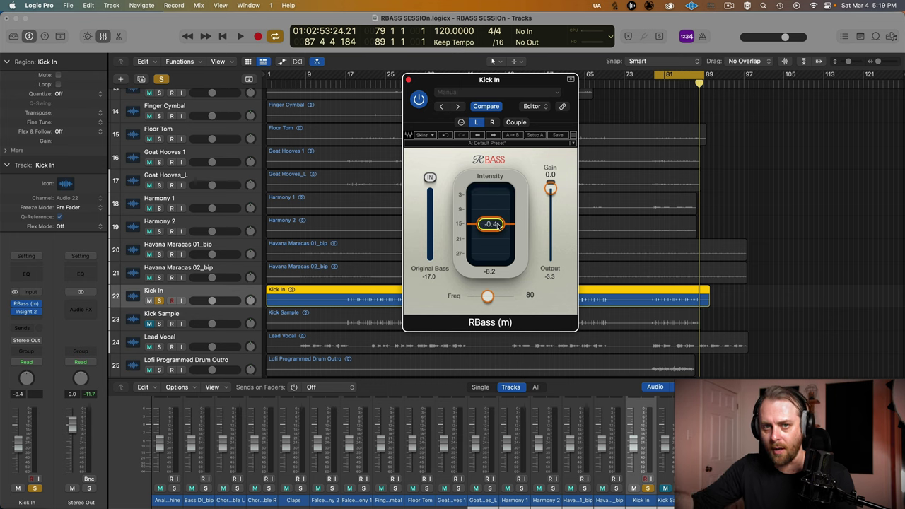
{"action": "mouse_move", "coordinate": [498, 225]}
{"action": "left_mouse_down"}
{"action": "mouse_move", "coordinate": [498, 259]}
{"action": "mouse_move", "coordinate": [498, 224]}
{"action": "left_mouse_up"}
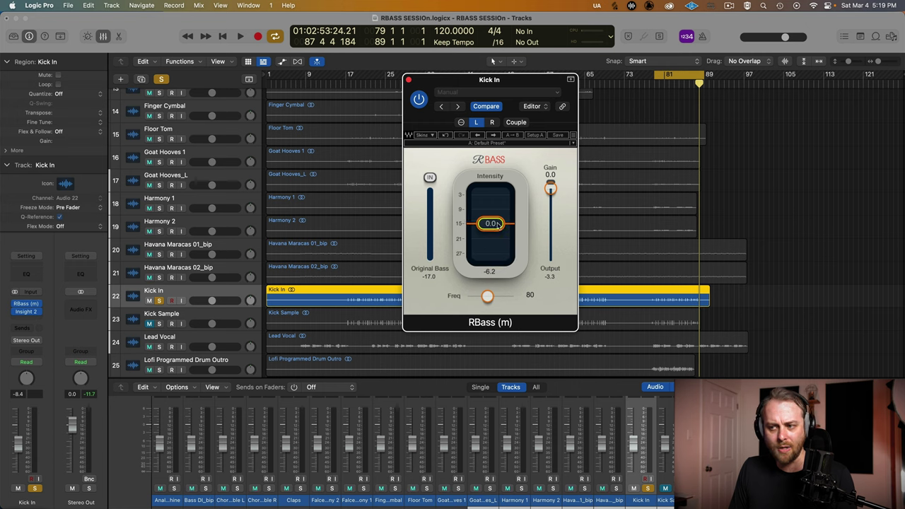
{"action": "left_click", "coordinate": [27, 312]}
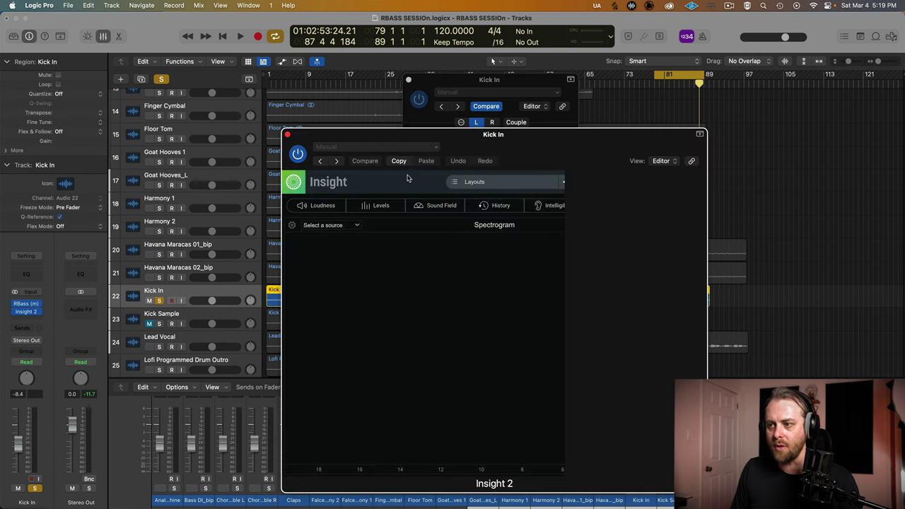
Place Insight 2 beside RBass and show its Spectrogram meter during playback.
{"action": "left_click_drag", "start_coordinate": [462, 142], "coordinate": [732, 135]}
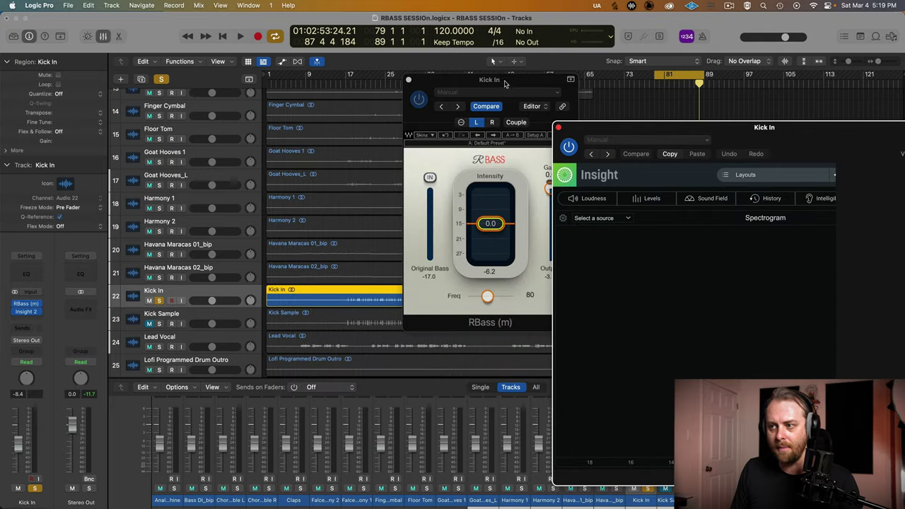
{"action": "left_click_drag", "start_coordinate": [505, 84], "coordinate": [287, 119]}
{"action": "left_click_drag", "start_coordinate": [737, 131], "coordinate": [545, 122]}
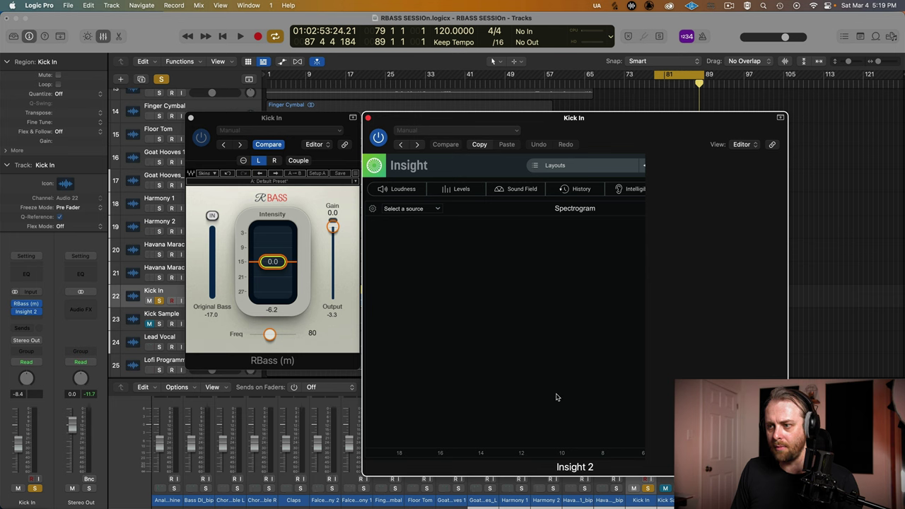
{"action": "key", "text": "space"}
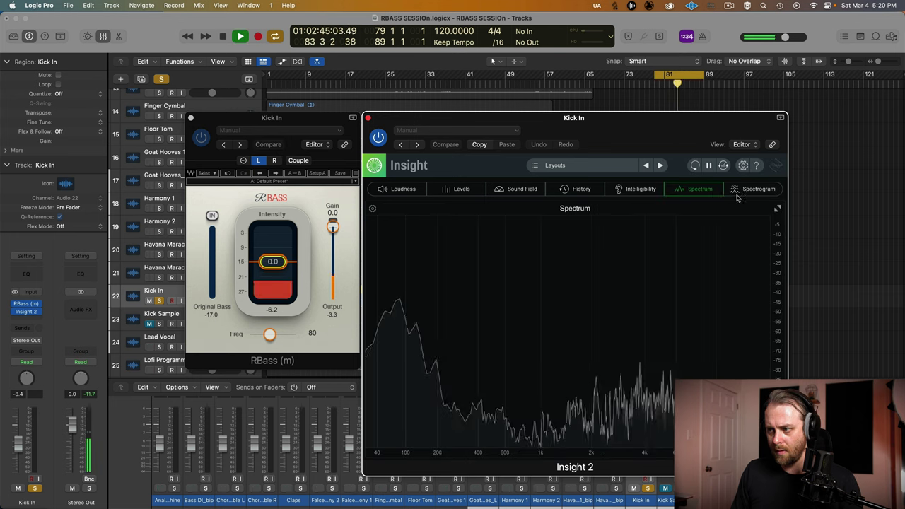
{"action": "left_click", "coordinate": [740, 190]}
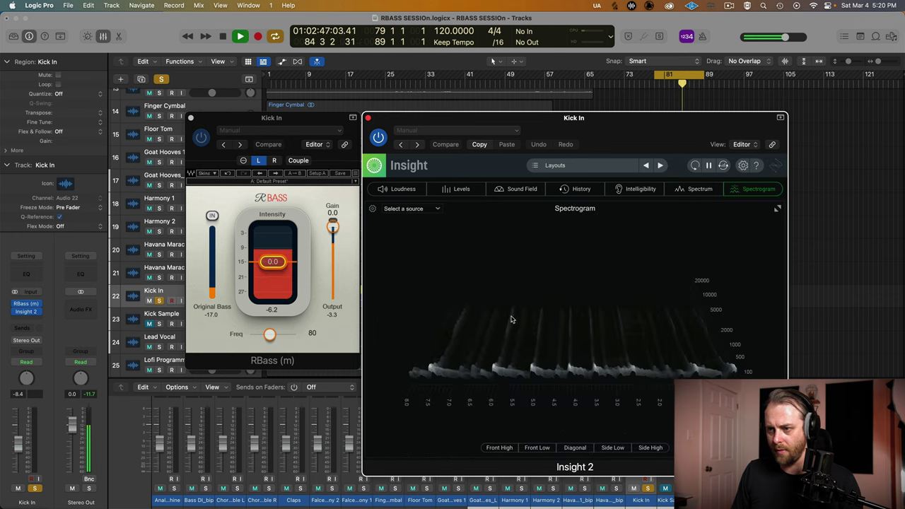
Set the spectrogram to a 2D perspective with the RX colour scheme.
{"action": "left_click", "coordinate": [372, 209]}
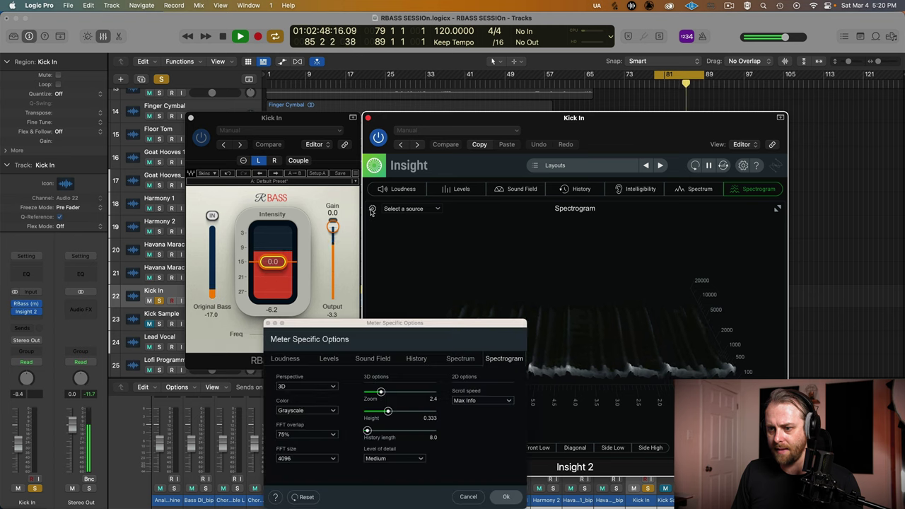
{"action": "left_click", "coordinate": [300, 386]}
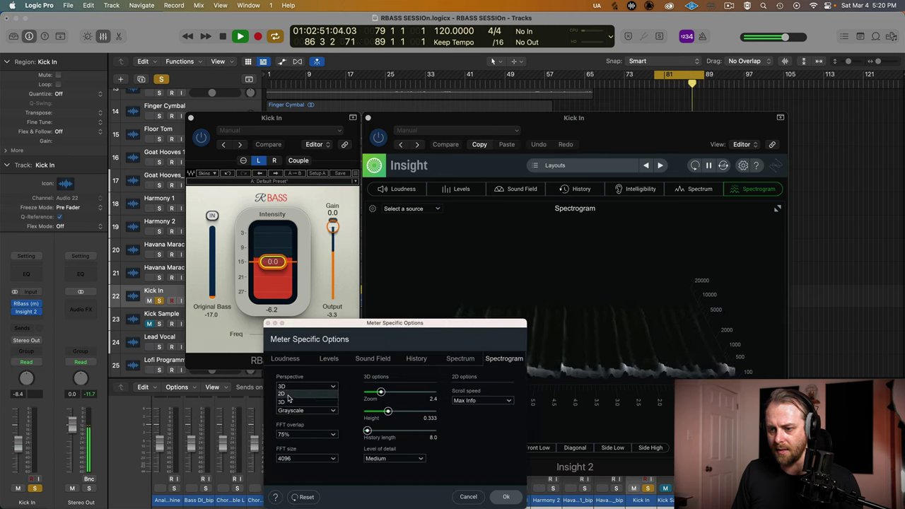
{"action": "left_click", "coordinate": [287, 394]}
{"action": "left_click", "coordinate": [307, 410]}
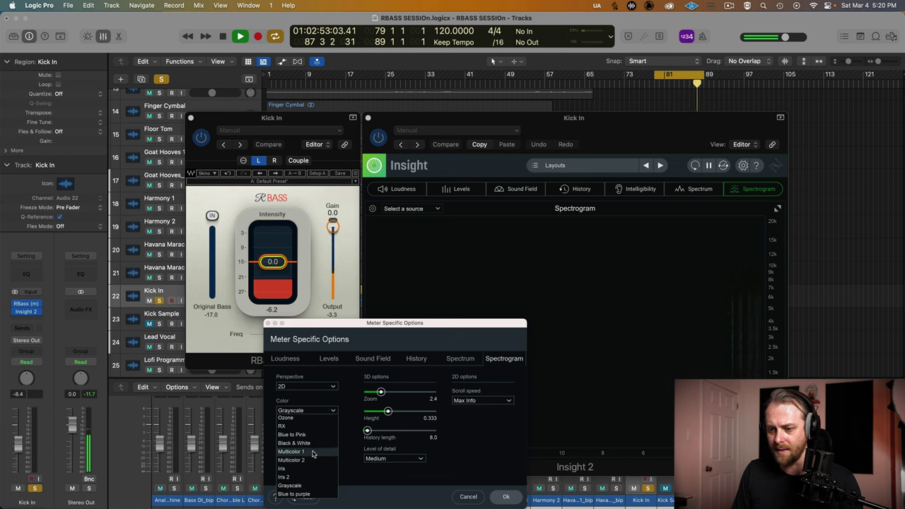
{"action": "left_click", "coordinate": [286, 417]}
{"action": "left_click", "coordinate": [305, 410]}
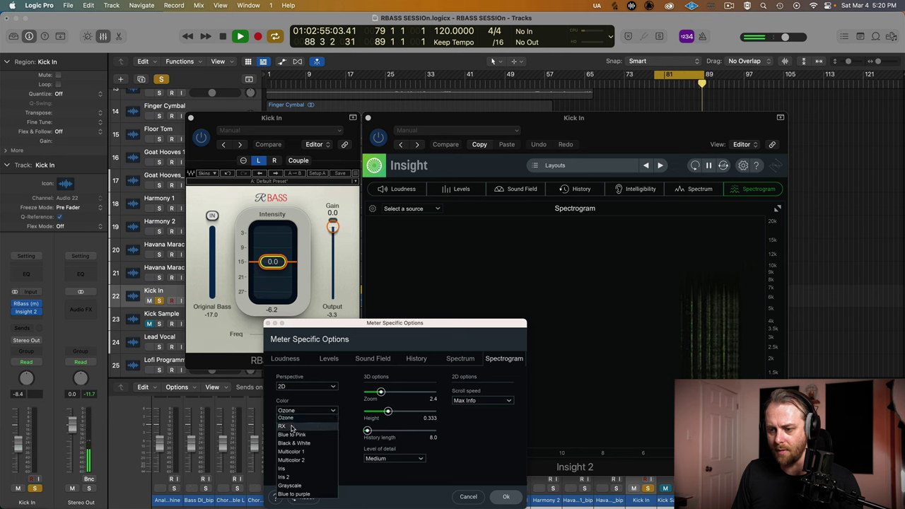
{"action": "left_click", "coordinate": [291, 427]}
{"action": "left_click", "coordinate": [506, 497]}
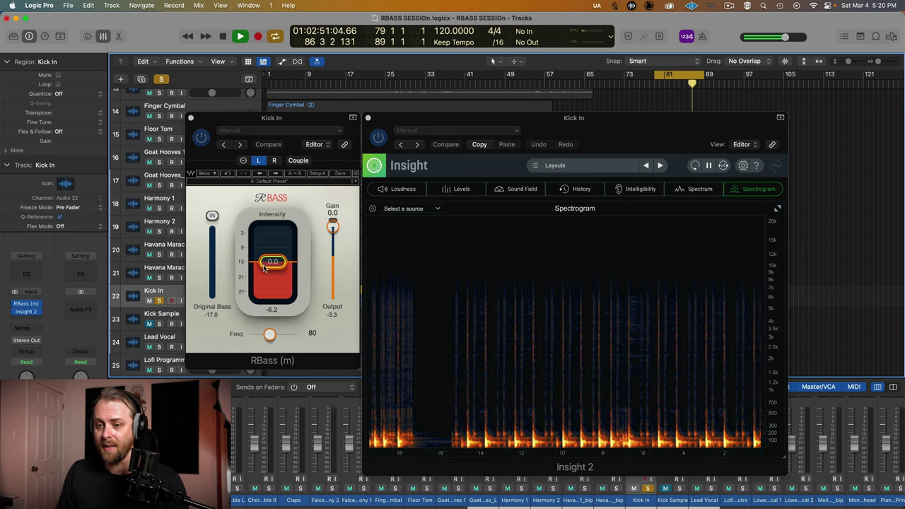
Sweep RBass Intensity from -24.0 up to 19.1 during playback, then settle it near 3.6.
{"action": "left_click_drag", "start_coordinate": [265, 267], "coordinate": [269, 299]}
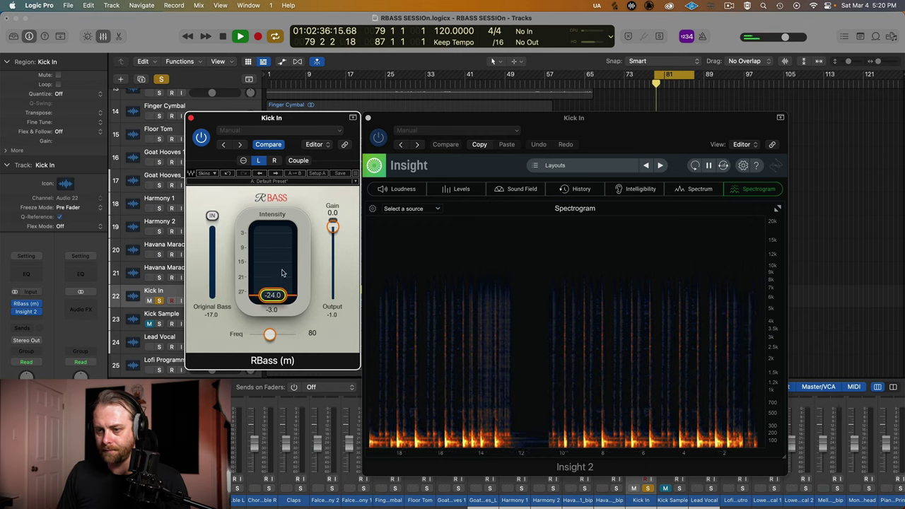
{"action": "left_click_drag", "start_coordinate": [282, 274], "coordinate": [275, 247]}
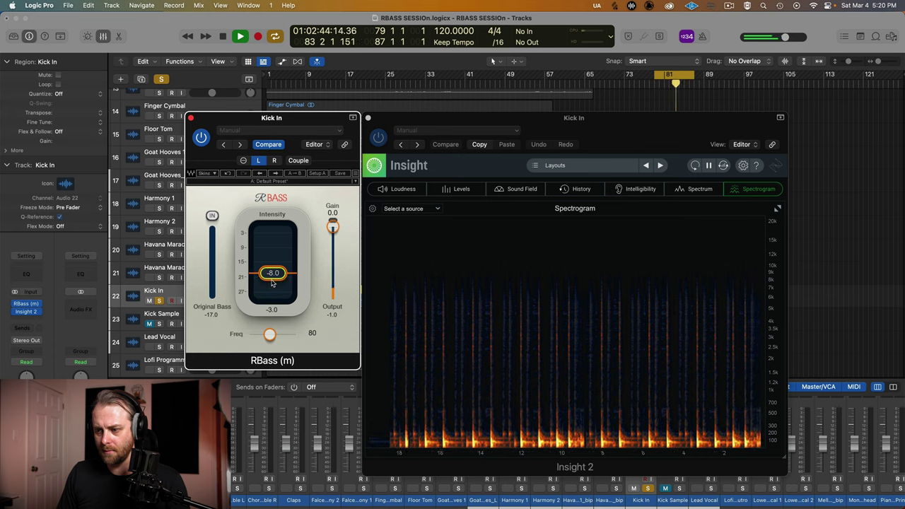
{"action": "left_click_drag", "start_coordinate": [273, 283], "coordinate": [272, 228]}
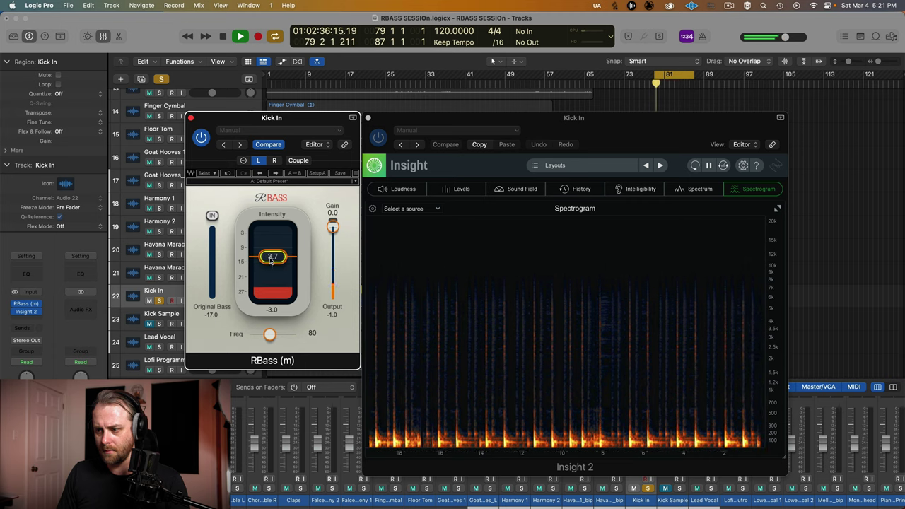
{"action": "left_click_drag", "start_coordinate": [271, 260], "coordinate": [272, 251]}
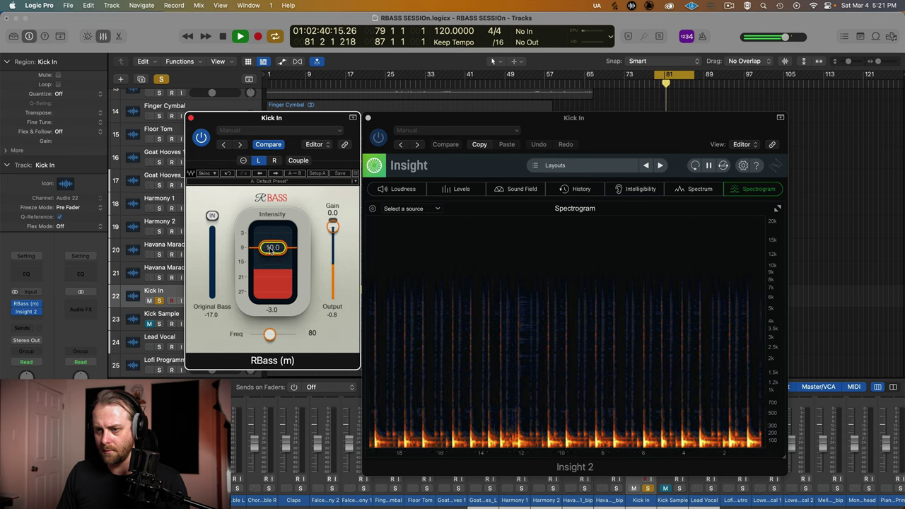
{"action": "left_click_drag", "start_coordinate": [272, 249], "coordinate": [271, 234]}
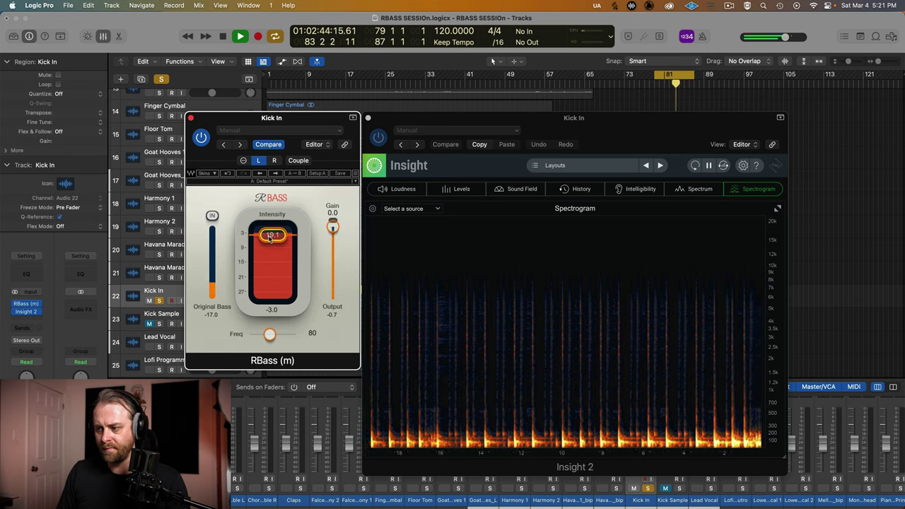
{"action": "key", "text": "space"}
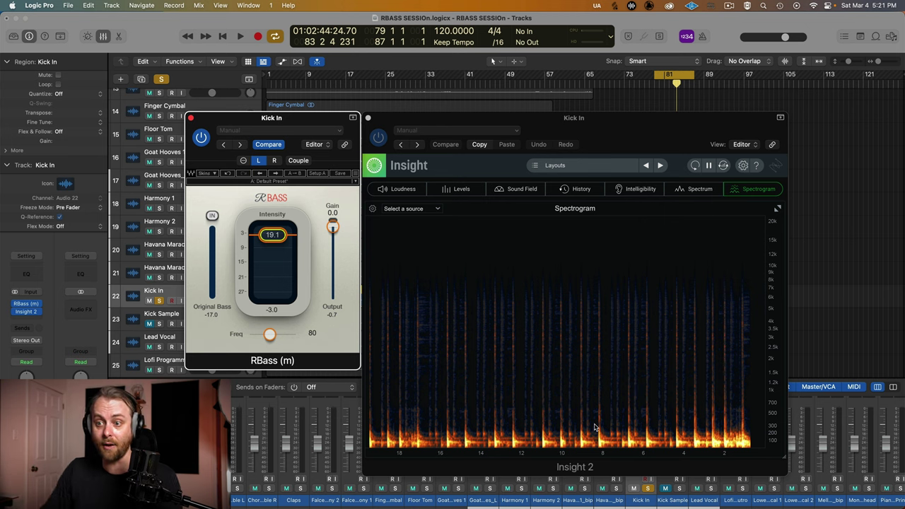
{"action": "left_click_drag", "start_coordinate": [276, 228], "coordinate": [275, 262]}
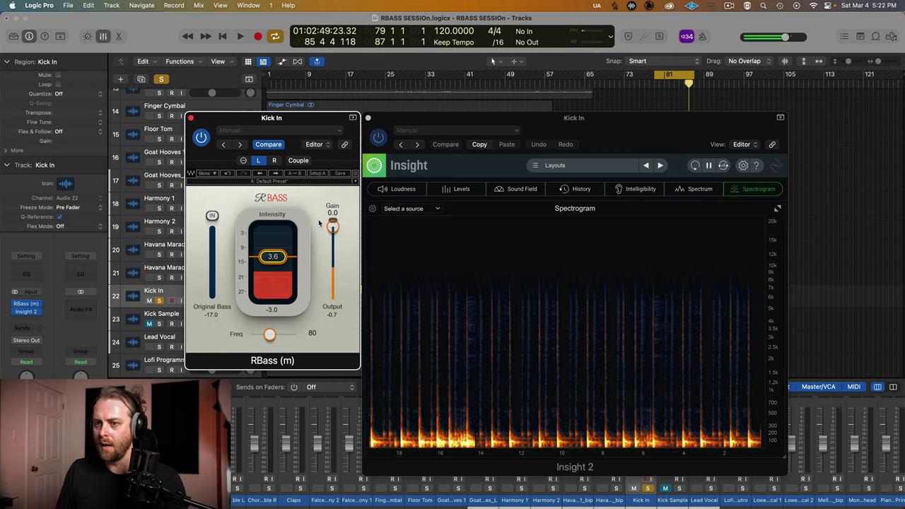
Compare the kick with RBass bypassed and enabled during playback.
{"action": "left_click", "coordinate": [201, 137]}
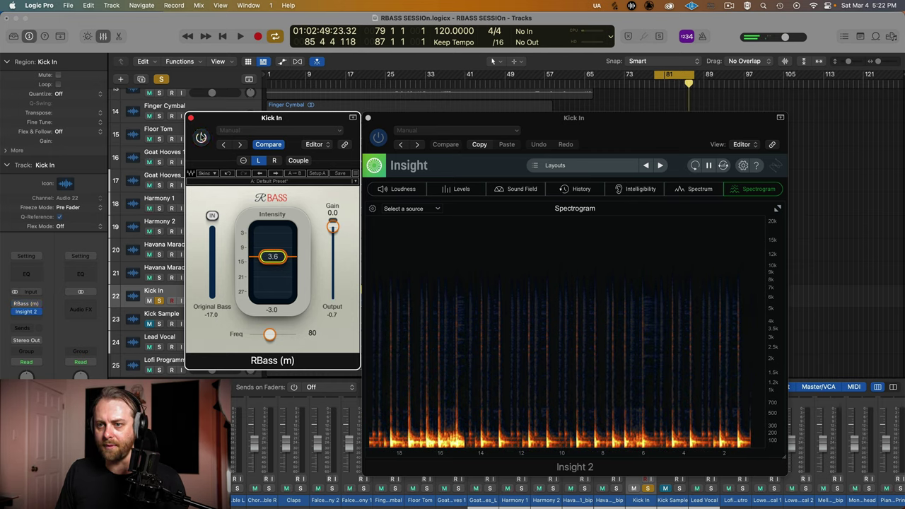
{"action": "key", "text": "space"}
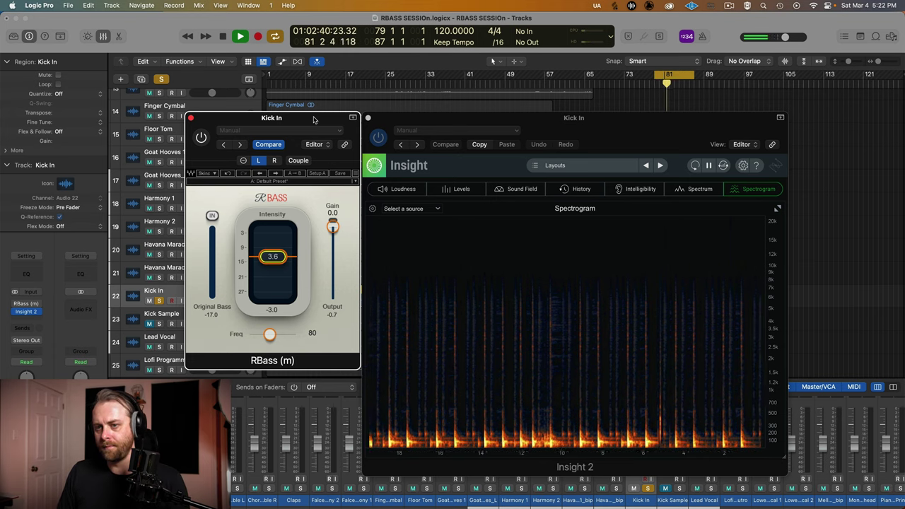
{"action": "left_click", "coordinate": [201, 138]}
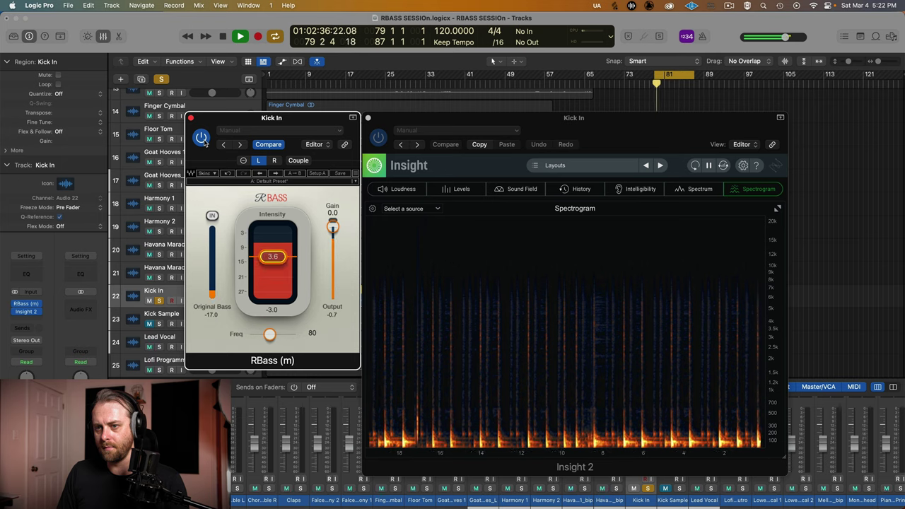
{"action": "left_click", "coordinate": [201, 138]}
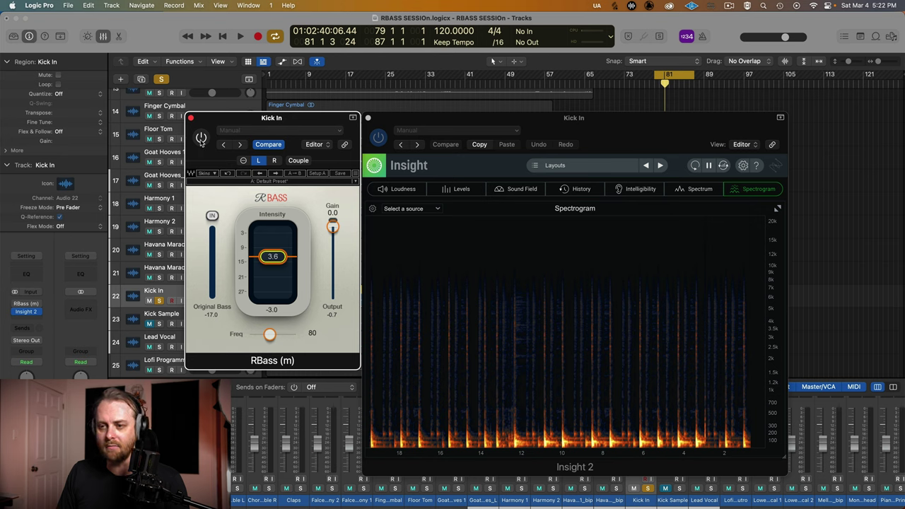
Lower RBass Intensity to -9.9, A/B it, leave RBass enabled and stop playback.
{"action": "key", "text": "space"}
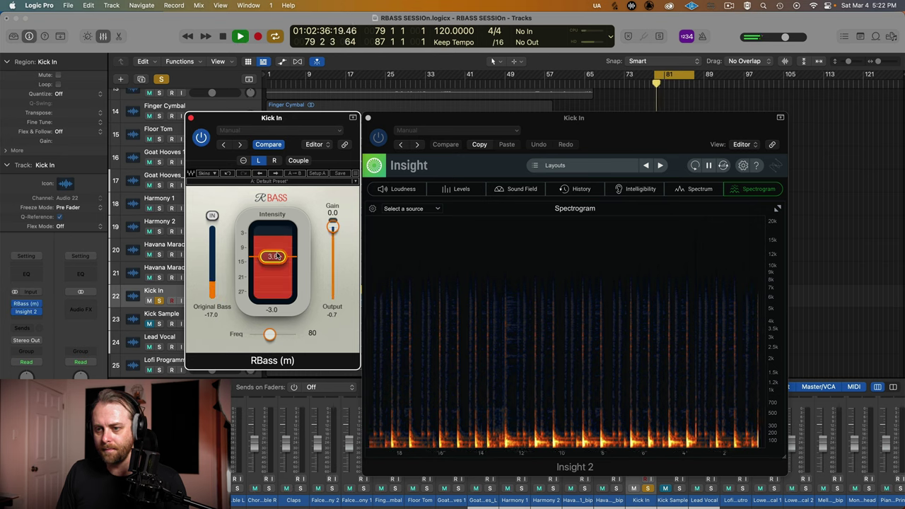
{"action": "left_click_drag", "start_coordinate": [275, 256], "coordinate": [281, 336]}
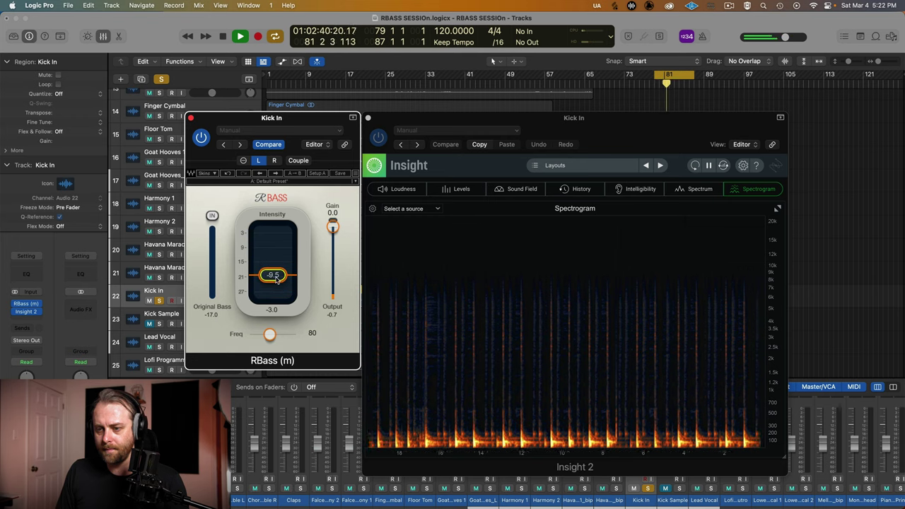
{"action": "left_click_drag", "start_coordinate": [276, 287], "coordinate": [276, 283]}
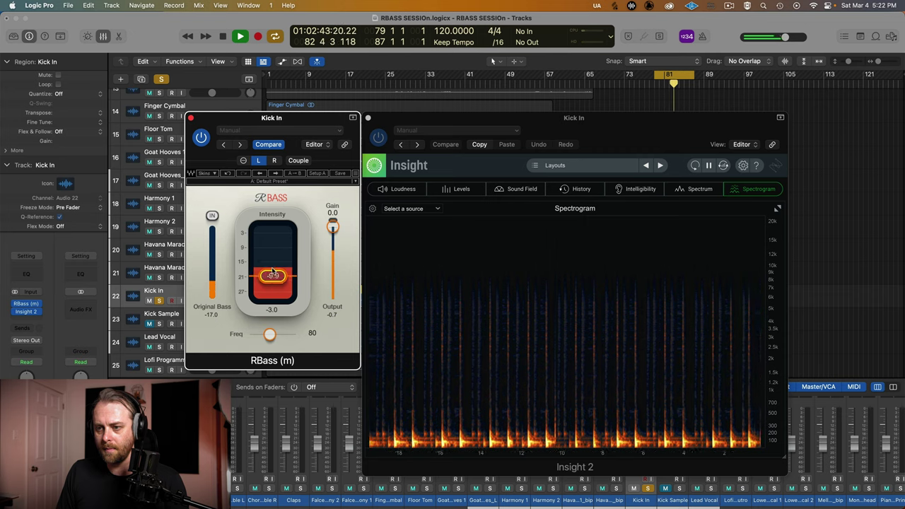
{"action": "left_click", "coordinate": [202, 138]}
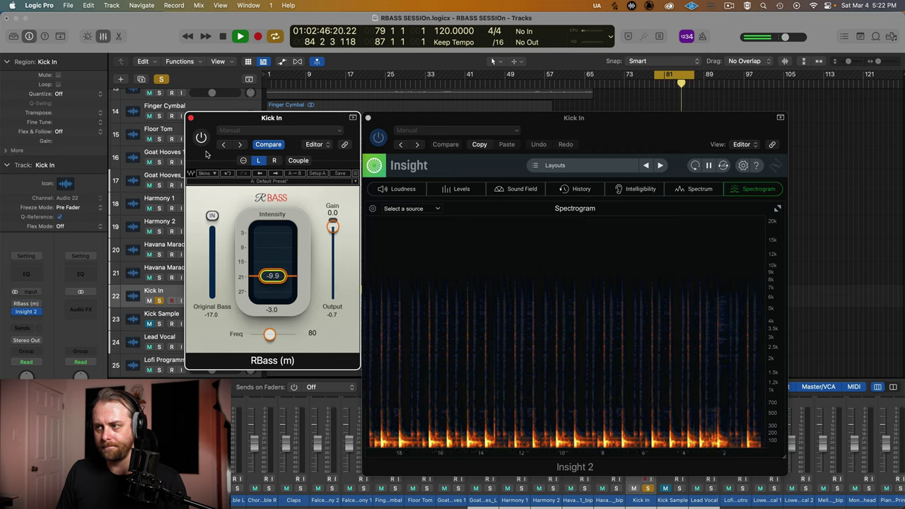
{"action": "left_click", "coordinate": [202, 138]}
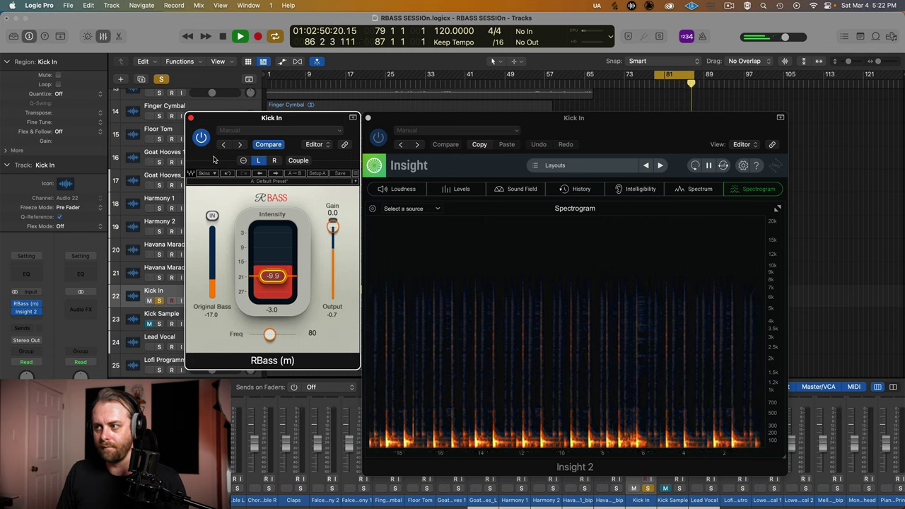
{"action": "key", "text": "space"}
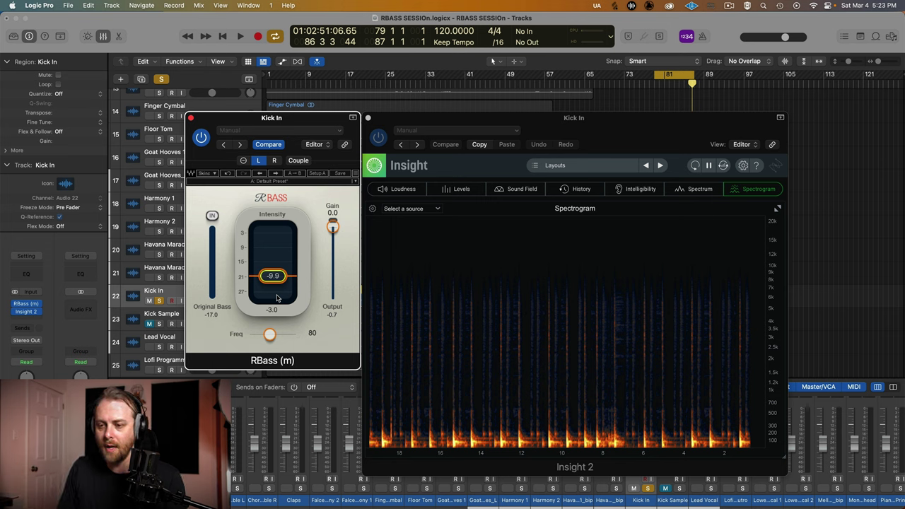
Sweep RBass Intensity between -24.0 and about 23.9 while playing, leaving it at -3.4.
{"action": "left_click_drag", "start_coordinate": [274, 278], "coordinate": [274, 298]}
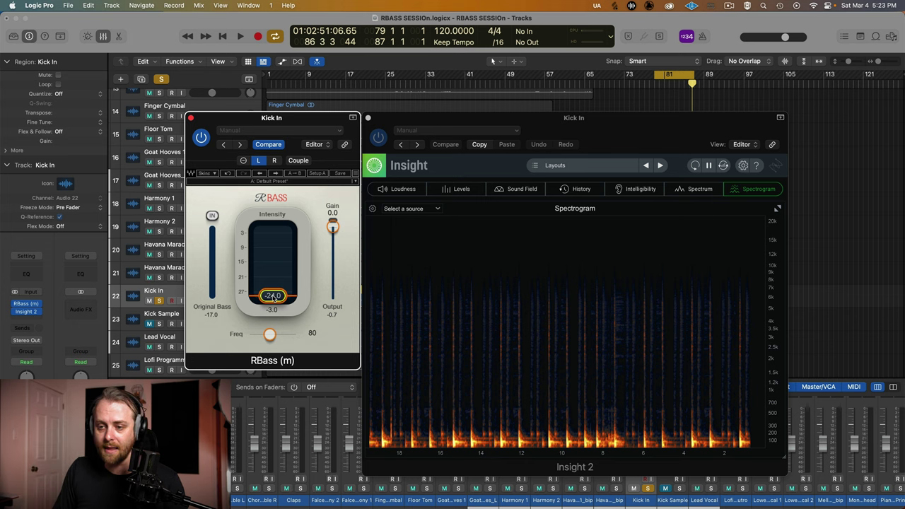
{"action": "left_click_drag", "start_coordinate": [274, 298], "coordinate": [273, 230]}
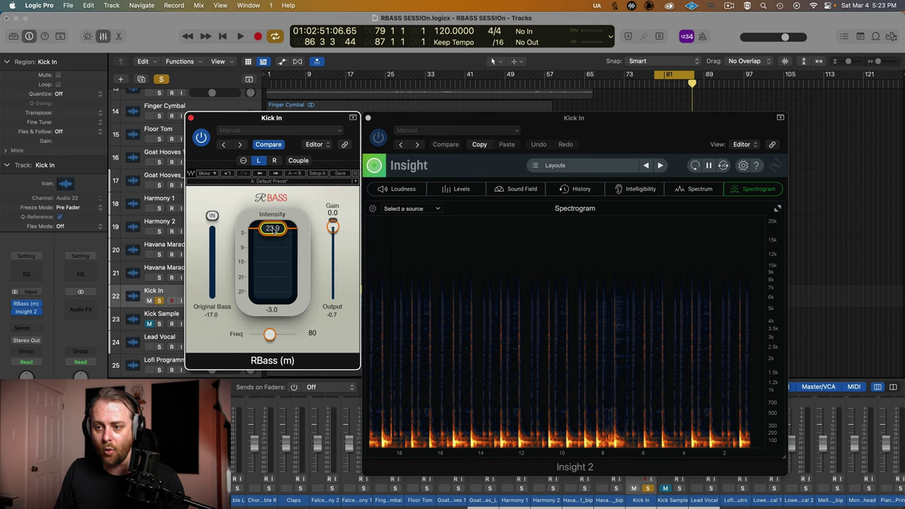
{"action": "left_click_drag", "start_coordinate": [273, 230], "coordinate": [280, 273]}
{"action": "key", "text": "space"}
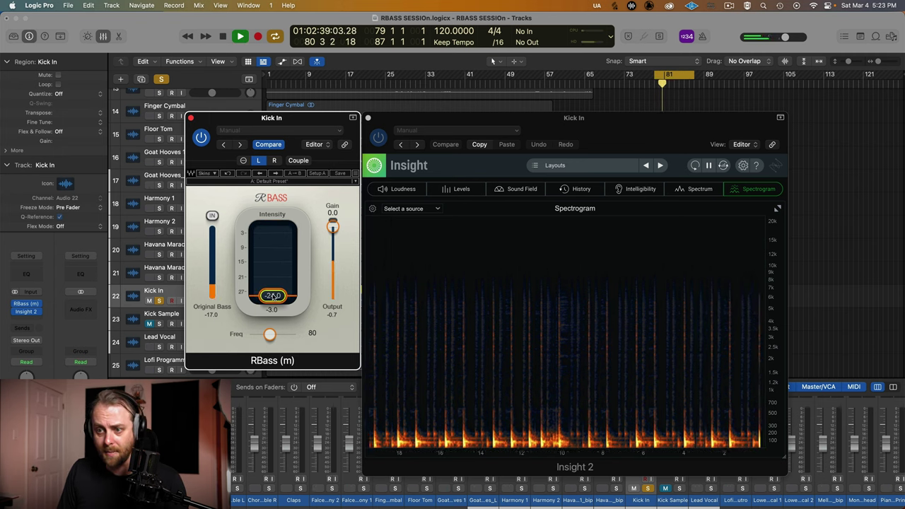
{"action": "left_click_drag", "start_coordinate": [273, 295], "coordinate": [273, 228]}
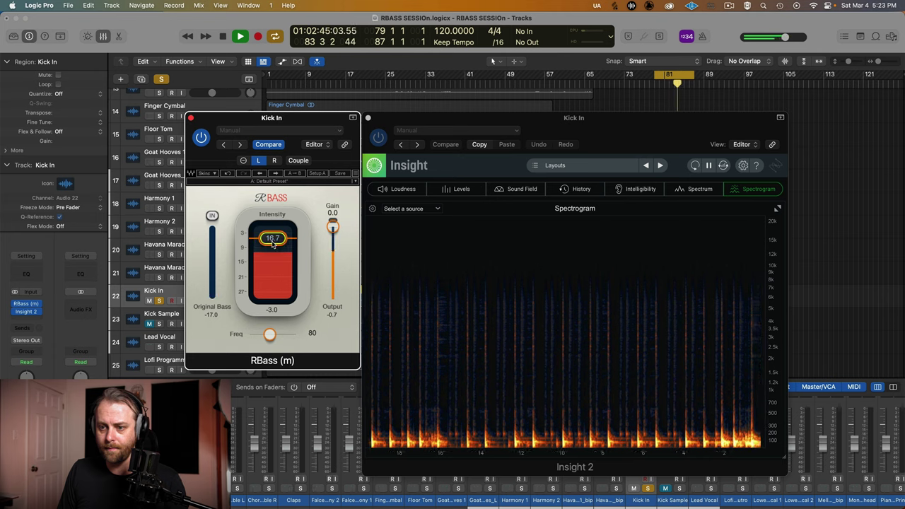
{"action": "left_click_drag", "start_coordinate": [276, 260], "coordinate": [273, 288]}
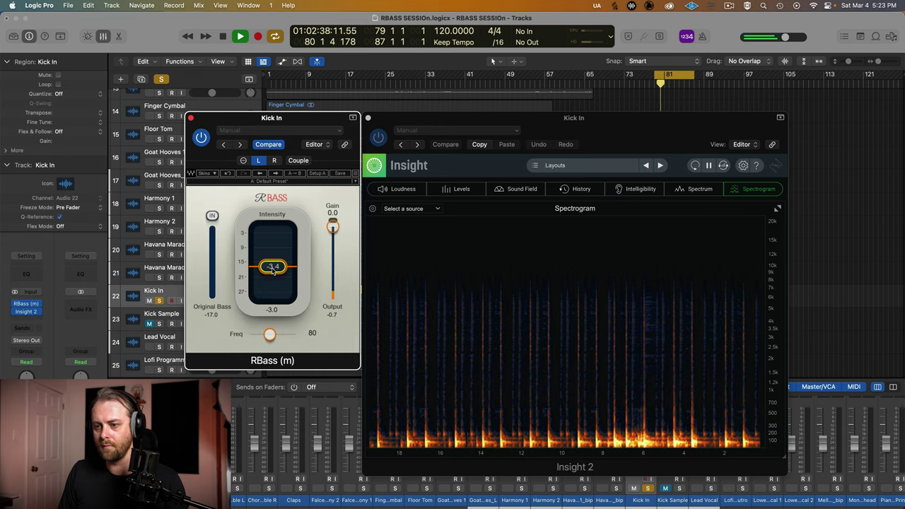
{"action": "key", "text": "space"}
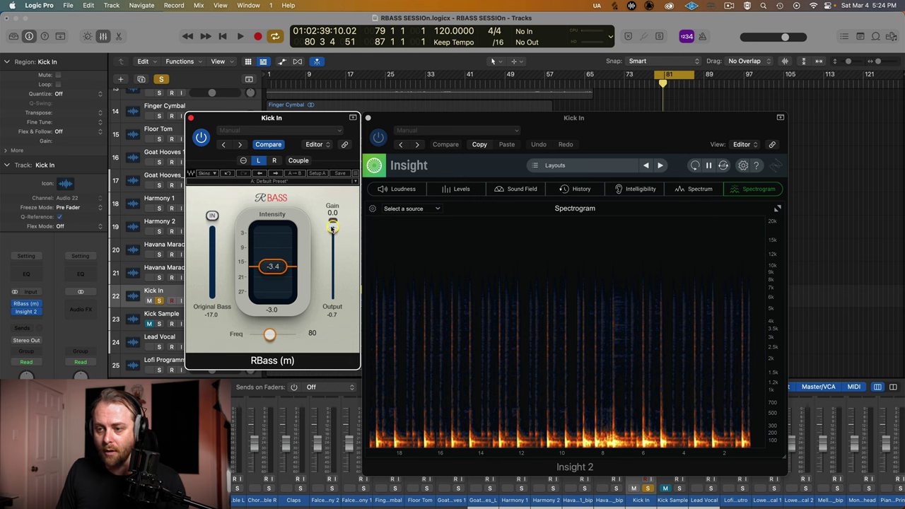
Lower the RBass Gain, switch Insight 2 to its Loudness meters and start playback.
{"action": "left_click_drag", "start_coordinate": [333, 227], "coordinate": [332, 237]}
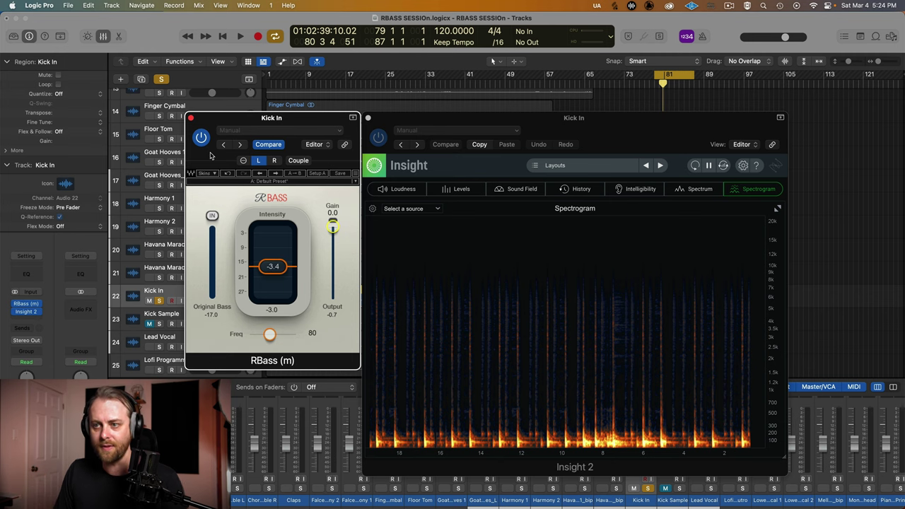
{"action": "left_click", "coordinate": [400, 189]}
{"action": "key", "text": "space"}
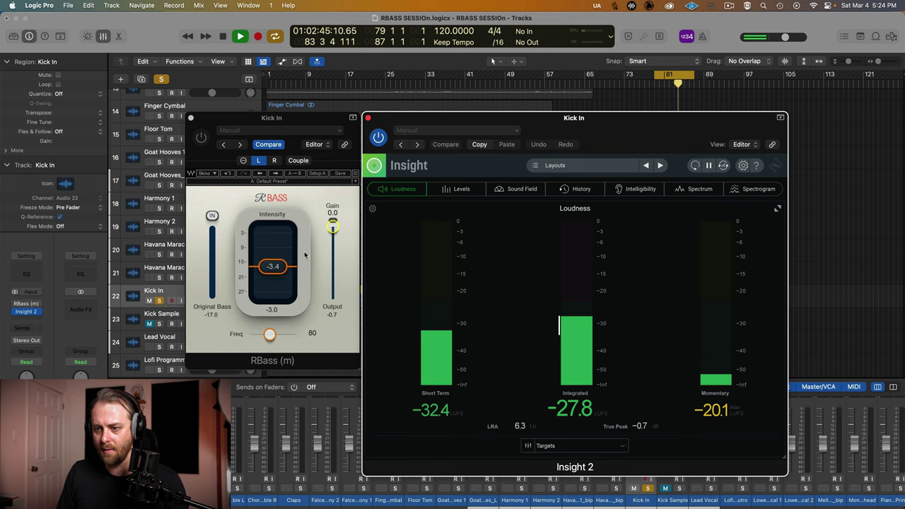
Lower RBass Gain to -8.1, comparing active and bypassed loudness in Insight 2.
{"action": "left_click", "coordinate": [349, 245]}
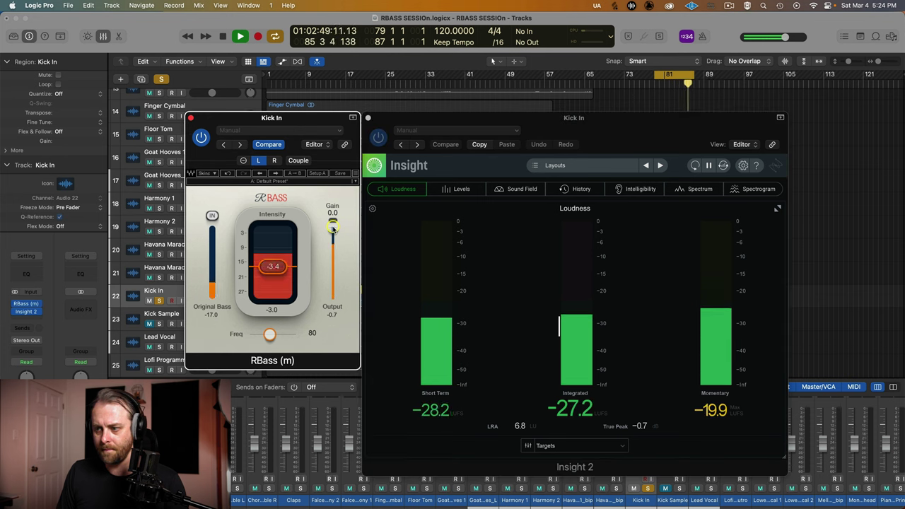
{"action": "left_click_drag", "start_coordinate": [333, 226], "coordinate": [332, 246]}
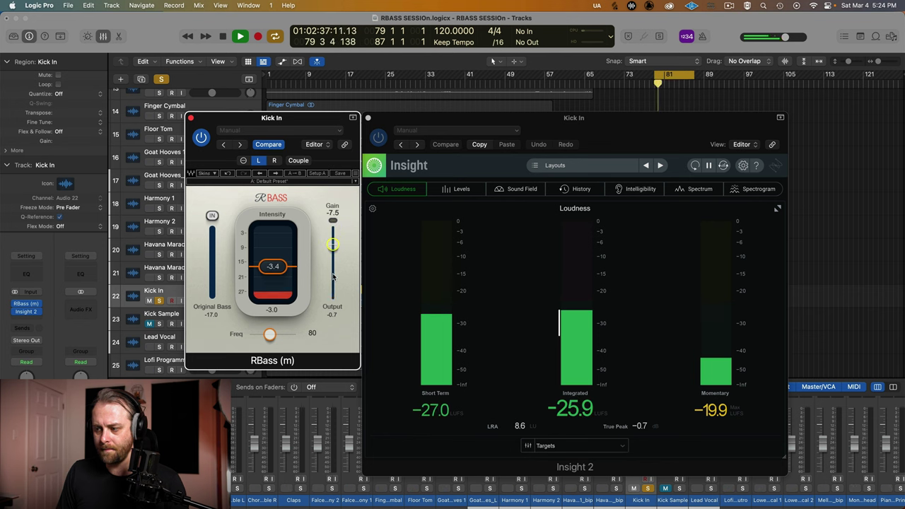
{"action": "left_click", "coordinate": [684, 414]}
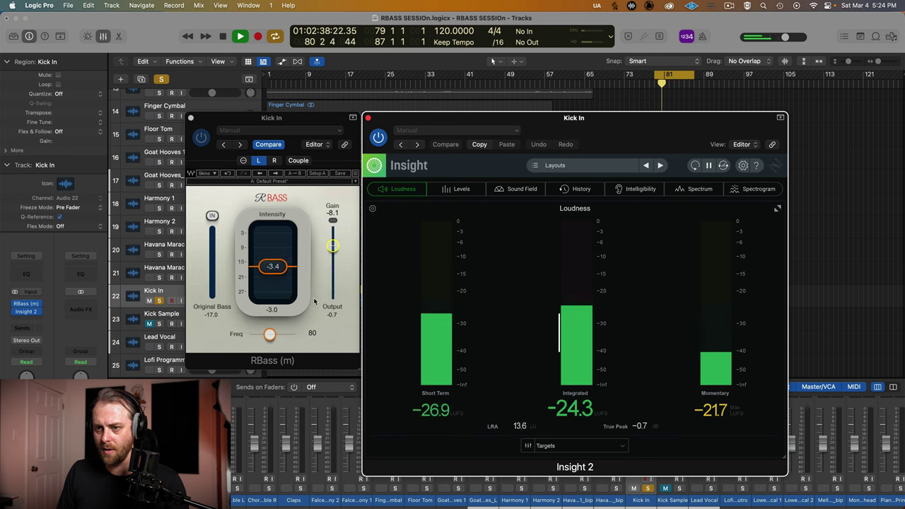
{"action": "left_click", "coordinate": [205, 145]}
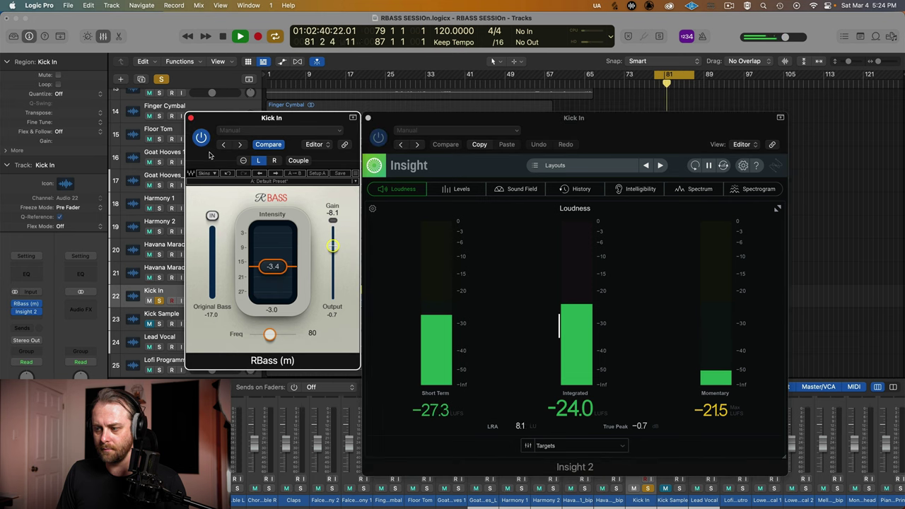
{"action": "left_click", "coordinate": [201, 139]}
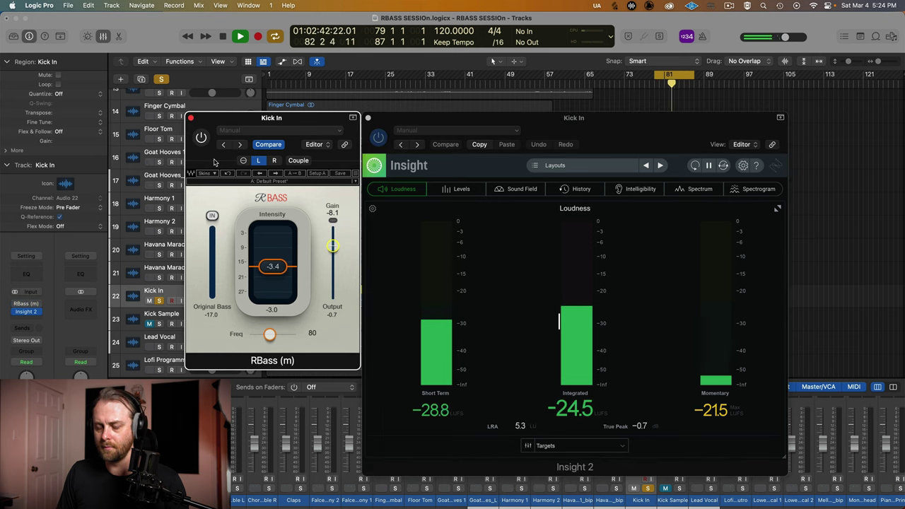
{"action": "key", "text": "space"}
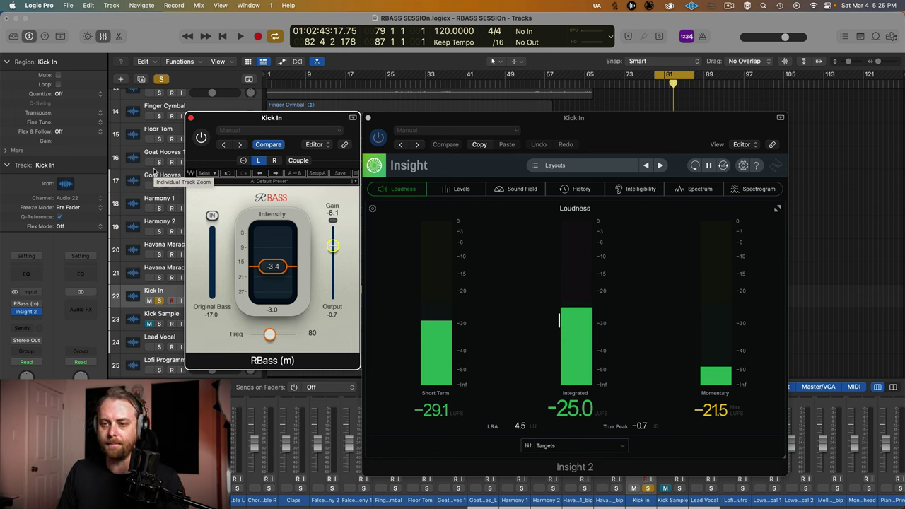
{"action": "key", "text": "space"}
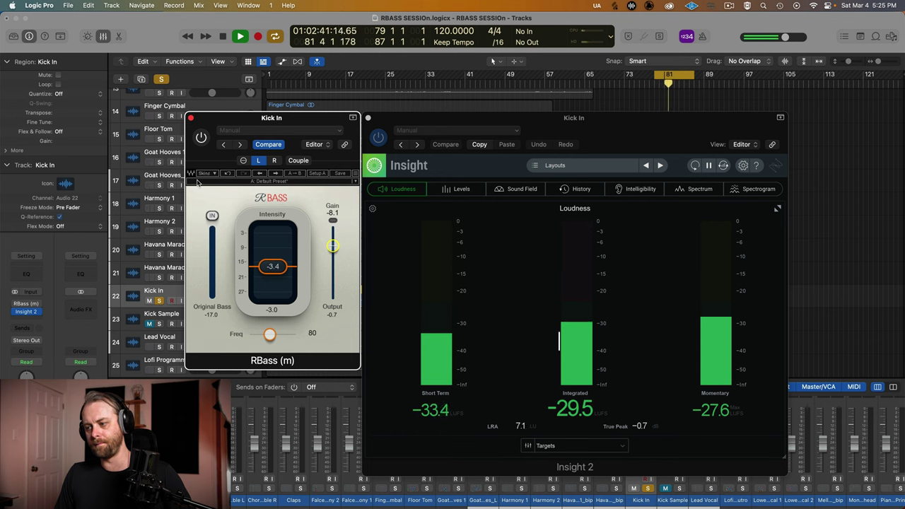
{"action": "left_click", "coordinate": [202, 138]}
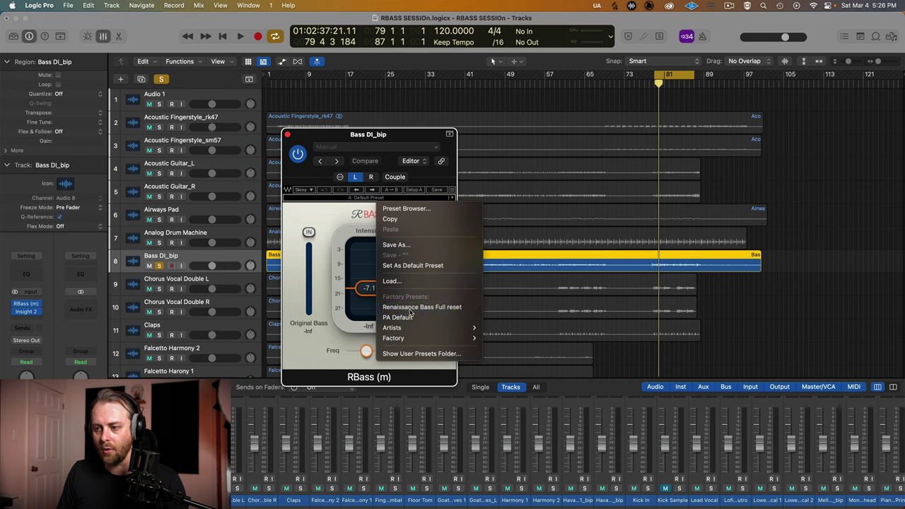
Reset RBass to its Full reset preset, play the bass track, and open Insight 2.
{"action": "left_click", "coordinate": [411, 310]}
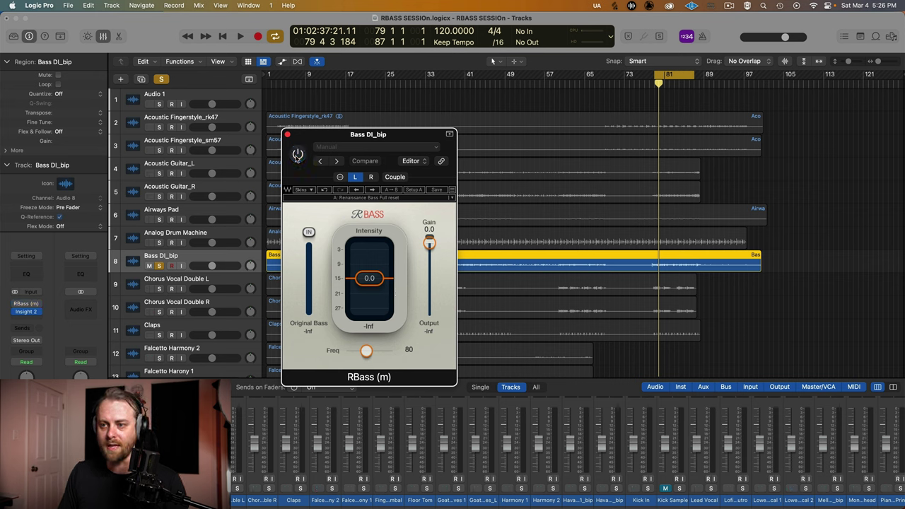
{"action": "key", "text": "space"}
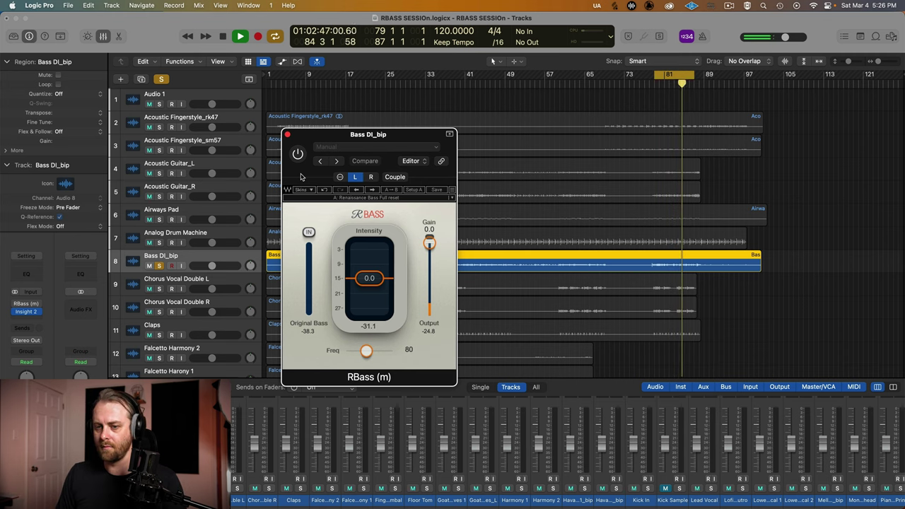
{"action": "left_click", "coordinate": [21, 312]}
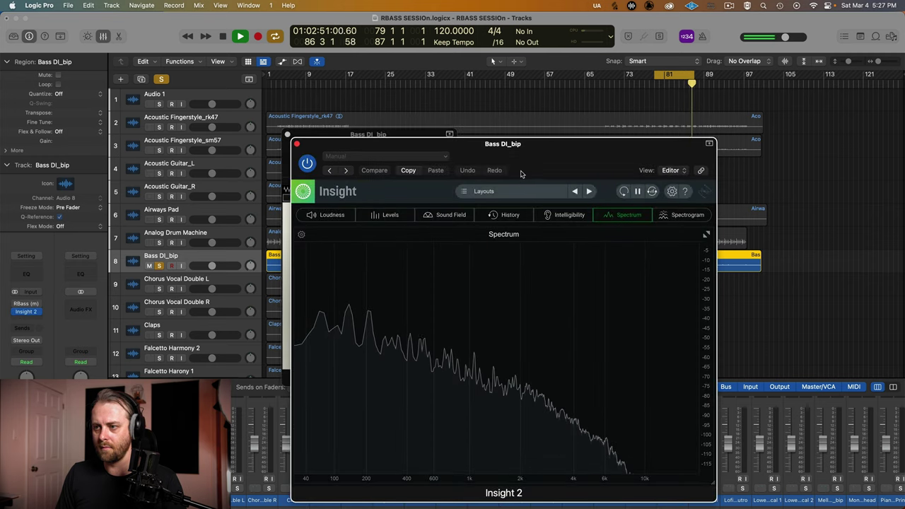
Place Insight 2 beside RBass and compare RBass on versus bypassed during playback.
{"action": "left_click_drag", "start_coordinate": [521, 174], "coordinate": [691, 165]}
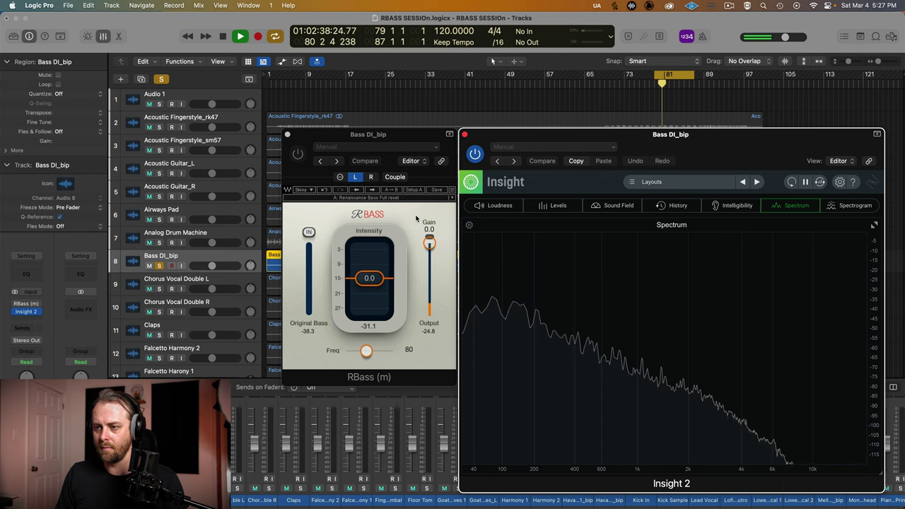
{"action": "left_click", "coordinate": [438, 137]}
{"action": "key", "text": "space"}
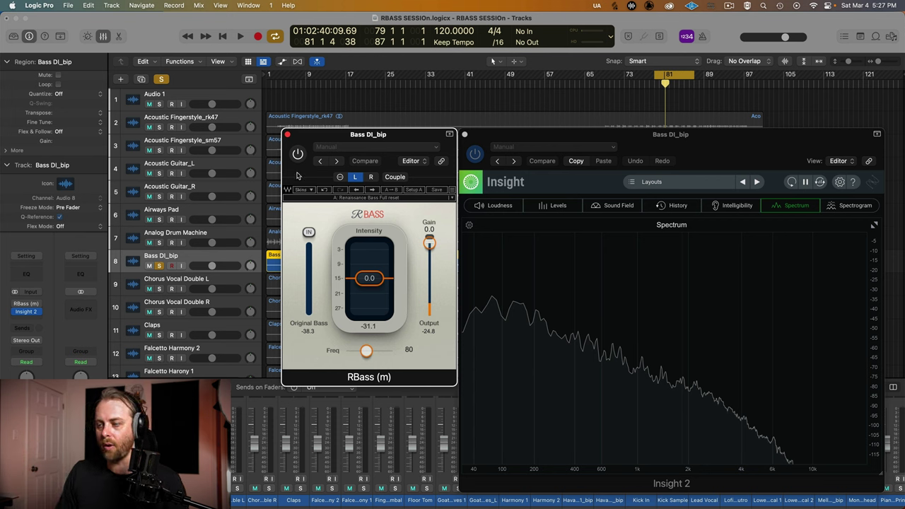
{"action": "key", "text": "space"}
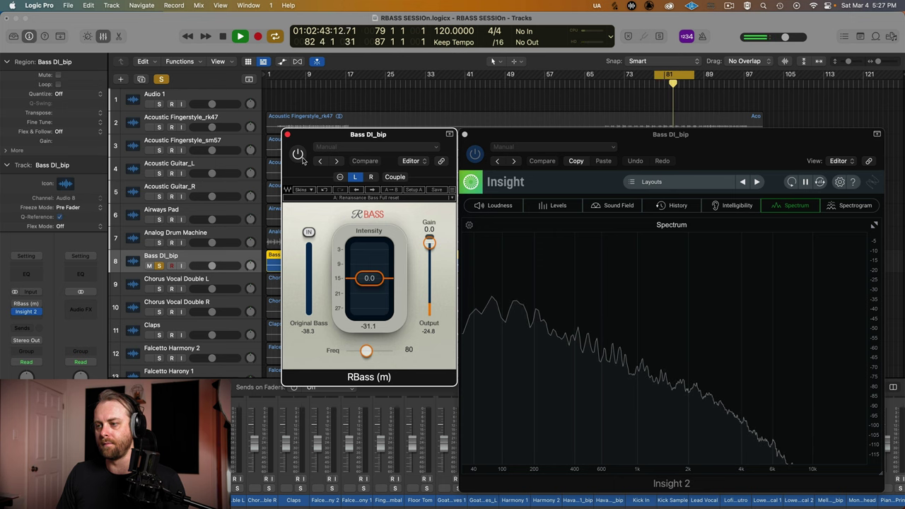
{"action": "left_click", "coordinate": [300, 156]}
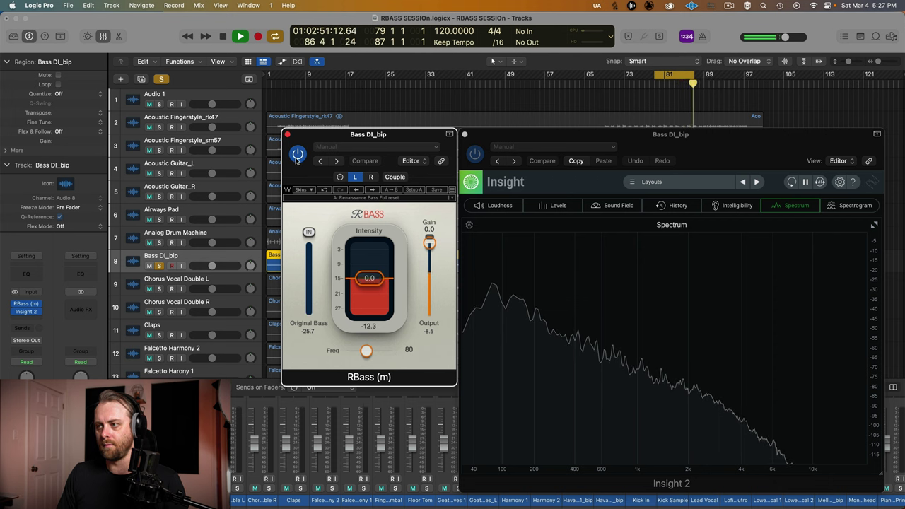
{"action": "left_click", "coordinate": [298, 155]}
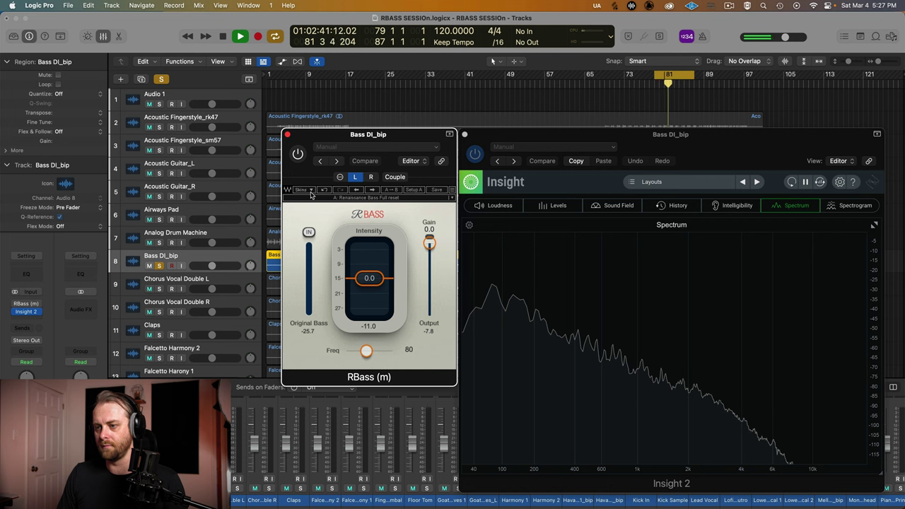
{"action": "left_click", "coordinate": [298, 155]}
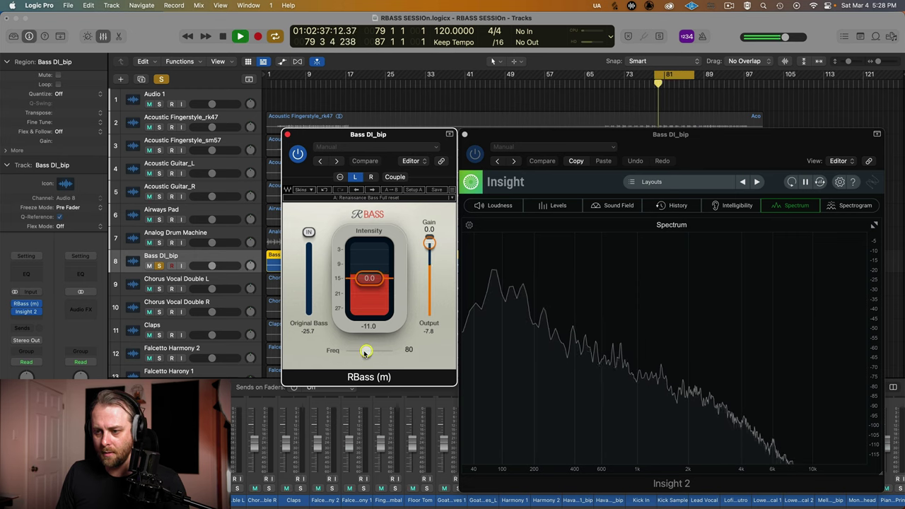
Set RBass Freq to 100, bypass it, and show Insight 2's Loudness meters.
{"action": "left_click_drag", "start_coordinate": [366, 353], "coordinate": [311, 352]}
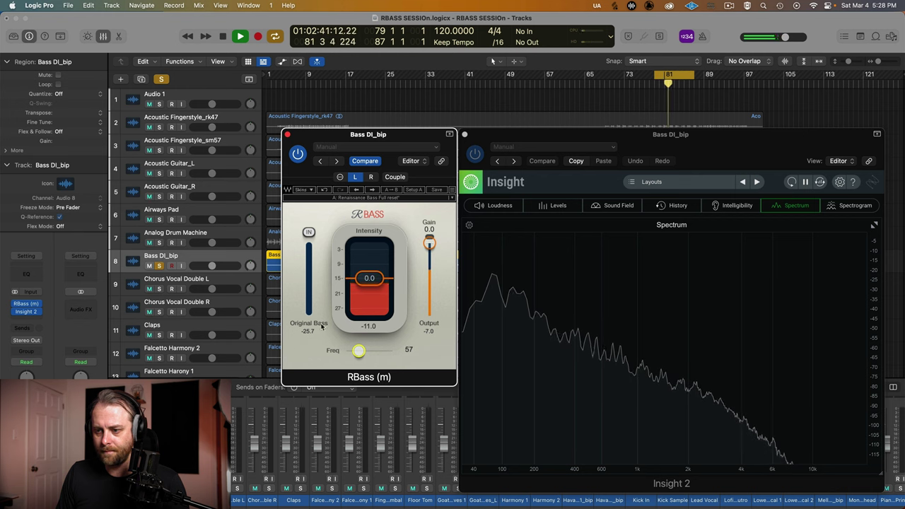
{"action": "left_click_drag", "start_coordinate": [360, 351], "coordinate": [546, 356]}
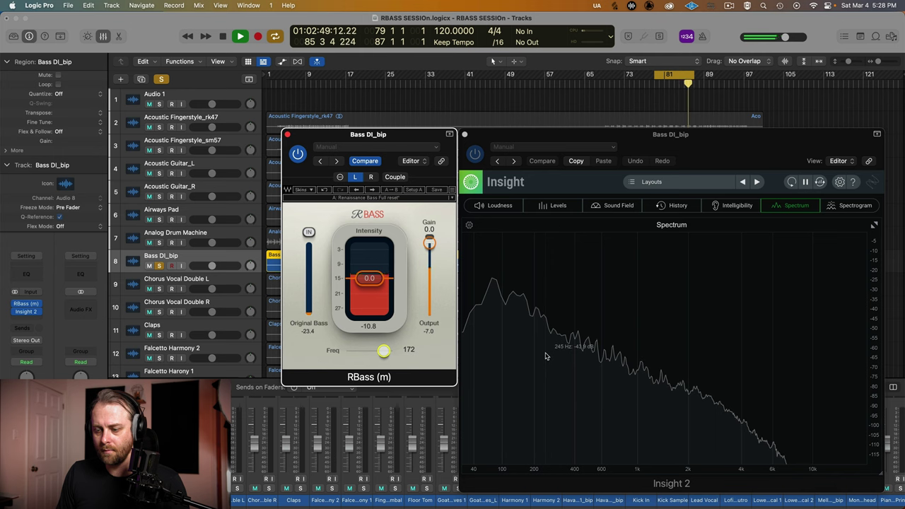
{"action": "key", "text": "space"}
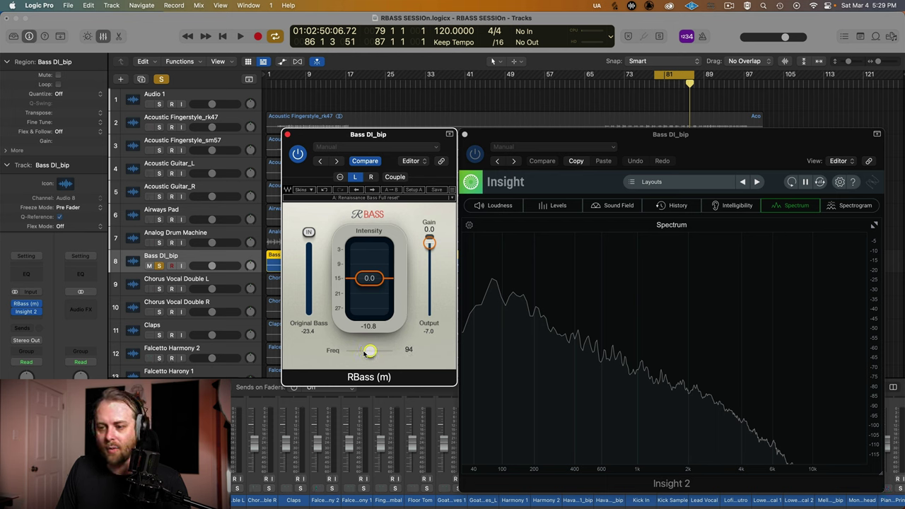
{"action": "key", "text": "space"}
{"action": "left_click_drag", "start_coordinate": [371, 353], "coordinate": [380, 353]}
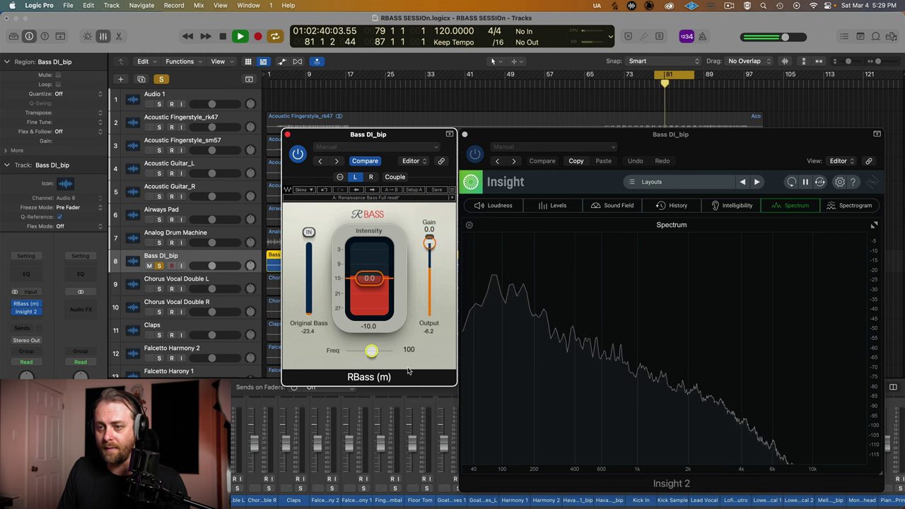
{"action": "left_click", "coordinate": [295, 157]}
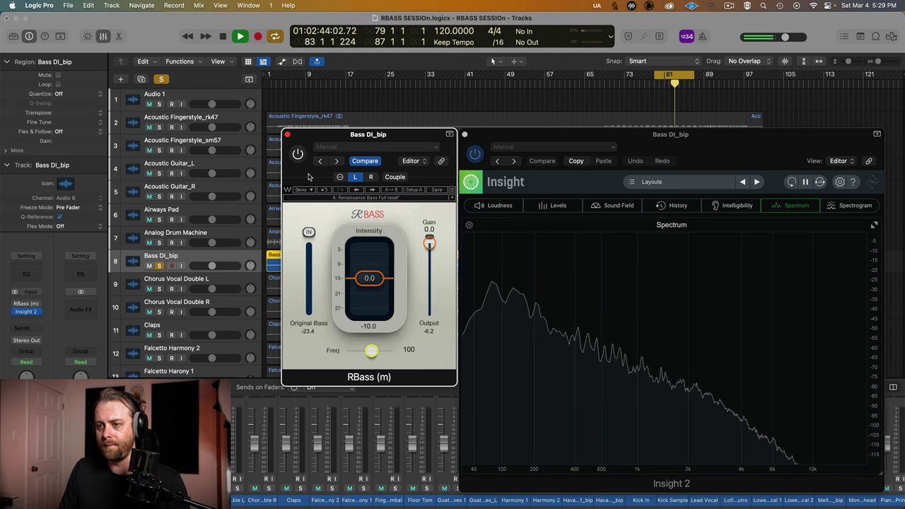
{"action": "left_click", "coordinate": [499, 205]}
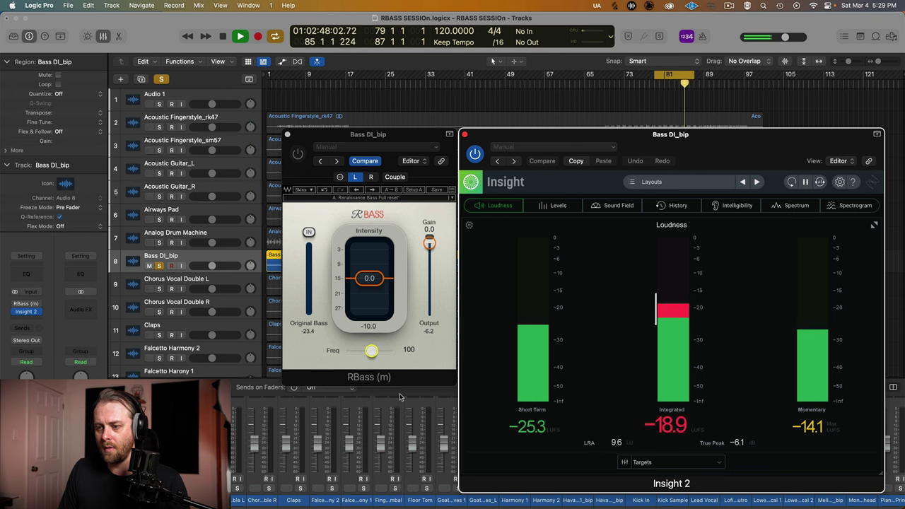
Compare Bass DI_bip loudness in Insight 2 with RBass active and bypassed.
{"action": "left_click", "coordinate": [299, 156]}
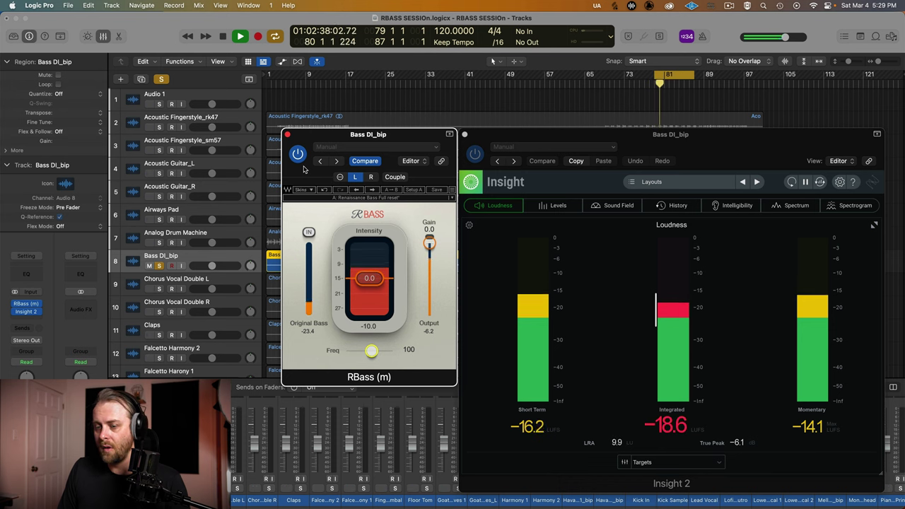
{"action": "key", "text": "space"}
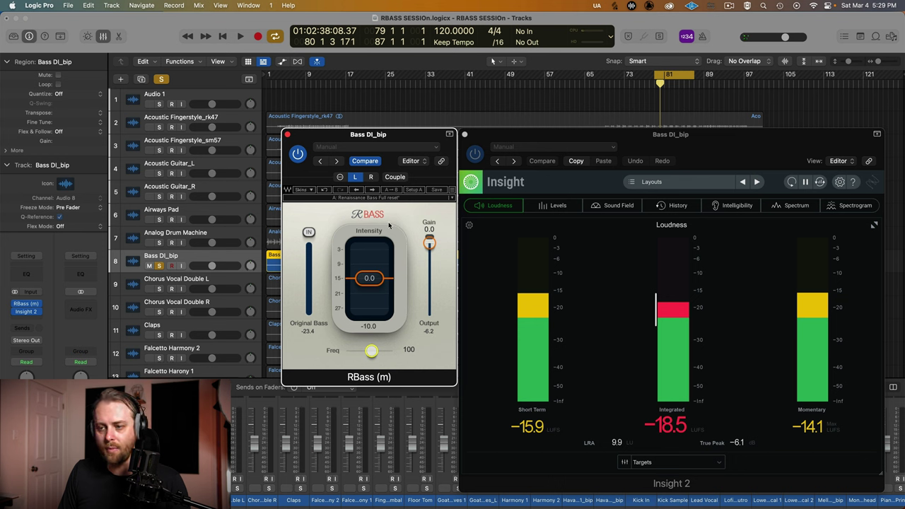
{"action": "key", "text": "space"}
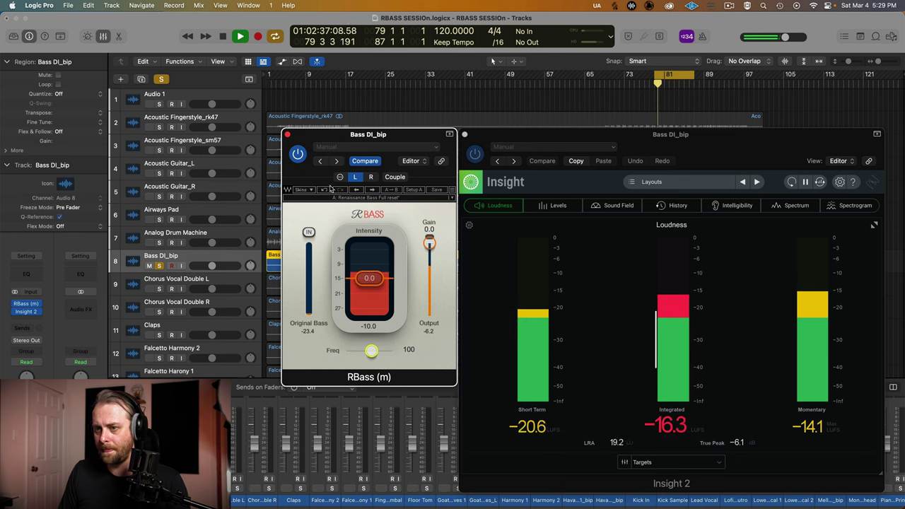
{"action": "left_click", "coordinate": [298, 155]}
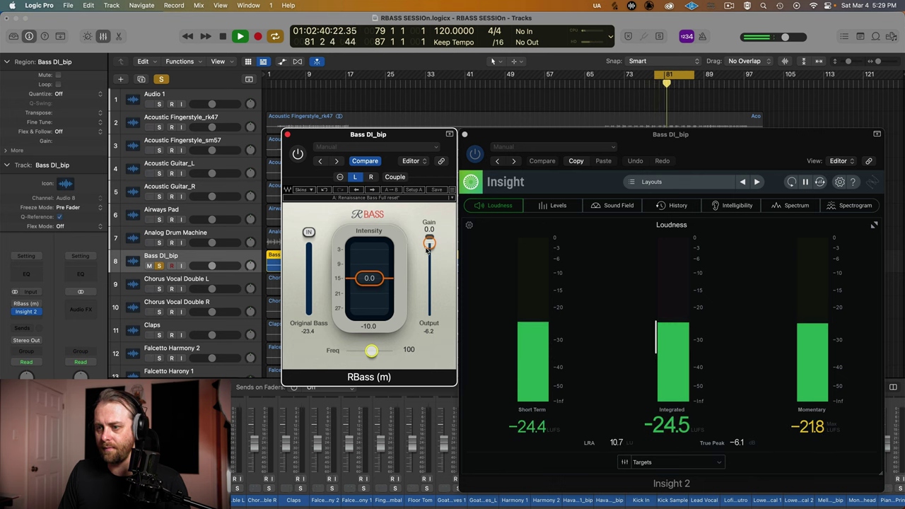
{"action": "left_click", "coordinate": [298, 155]}
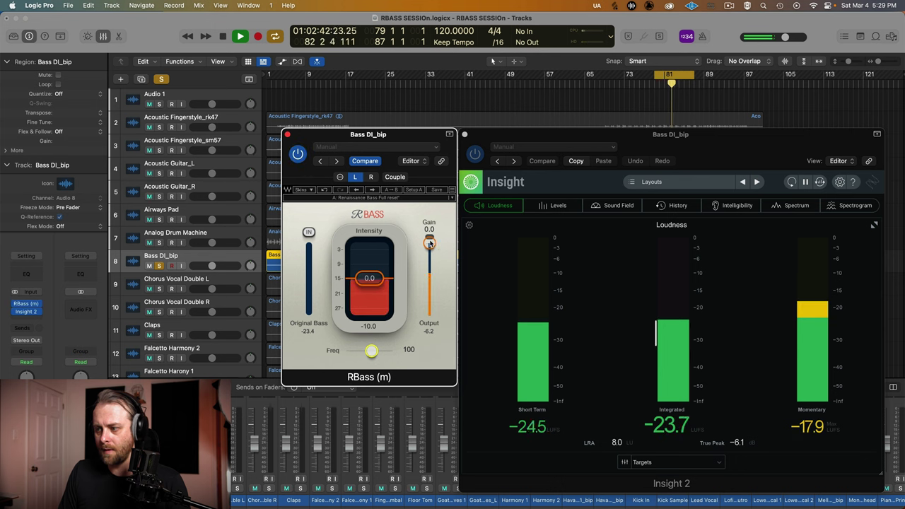
Lower RBass Gain to match the bypassed loudness and A/B the level-matched sound.
{"action": "left_click_drag", "start_coordinate": [429, 243], "coordinate": [429, 275]}
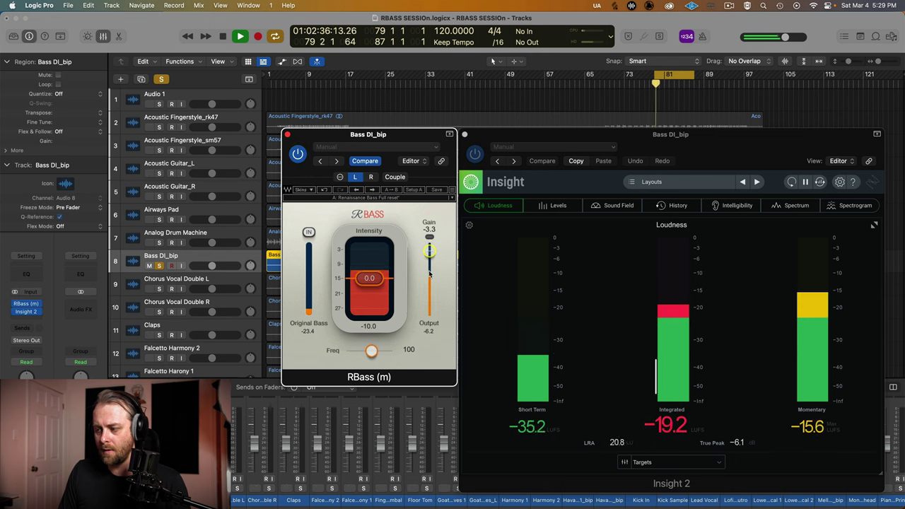
{"action": "left_click_drag", "start_coordinate": [430, 290], "coordinate": [430, 325]}
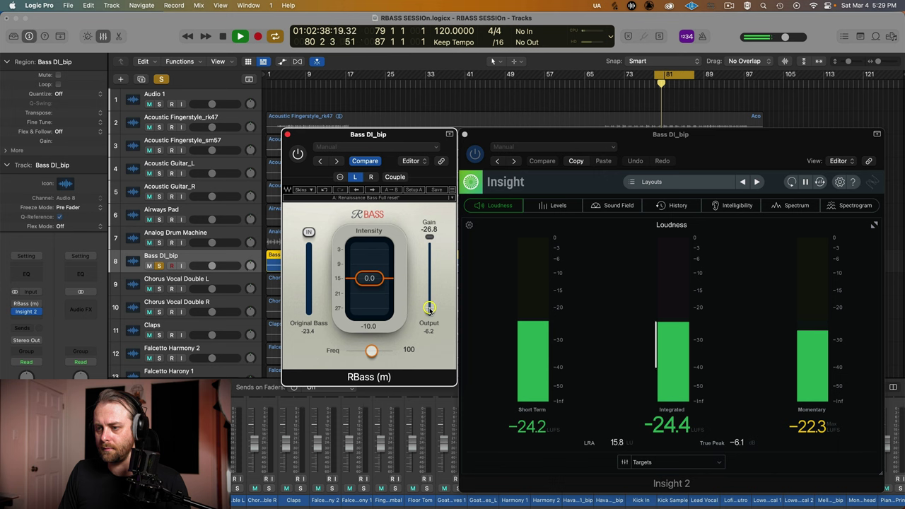
{"action": "left_click_drag", "start_coordinate": [429, 309], "coordinate": [429, 306]}
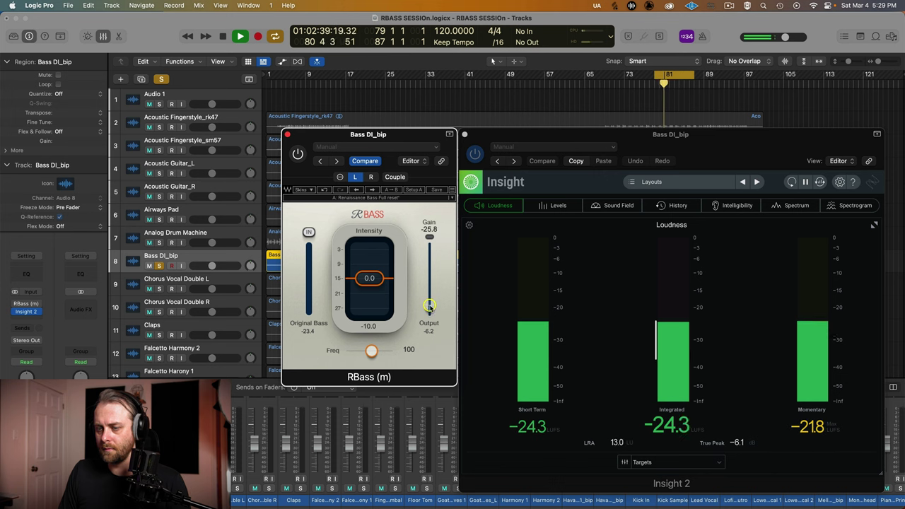
{"action": "left_click", "coordinate": [298, 154]}
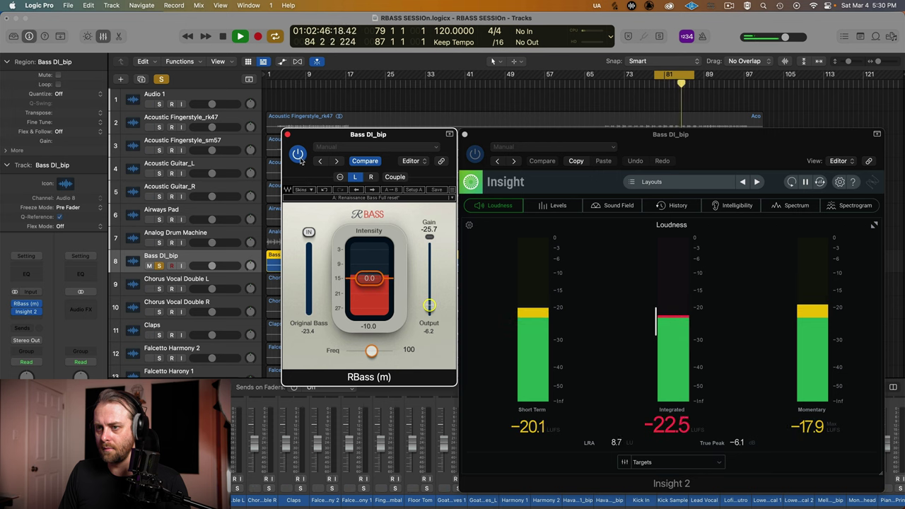
{"action": "left_click", "coordinate": [297, 155]}
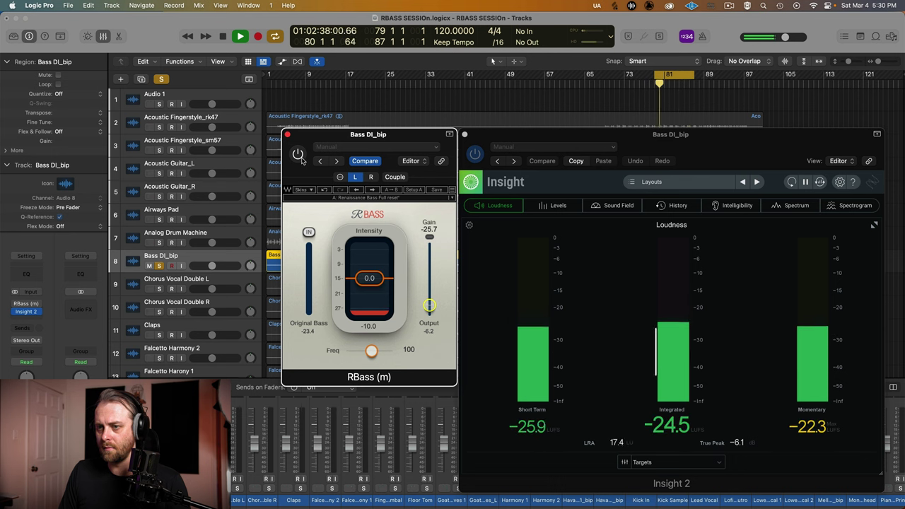
{"action": "left_click", "coordinate": [298, 155]}
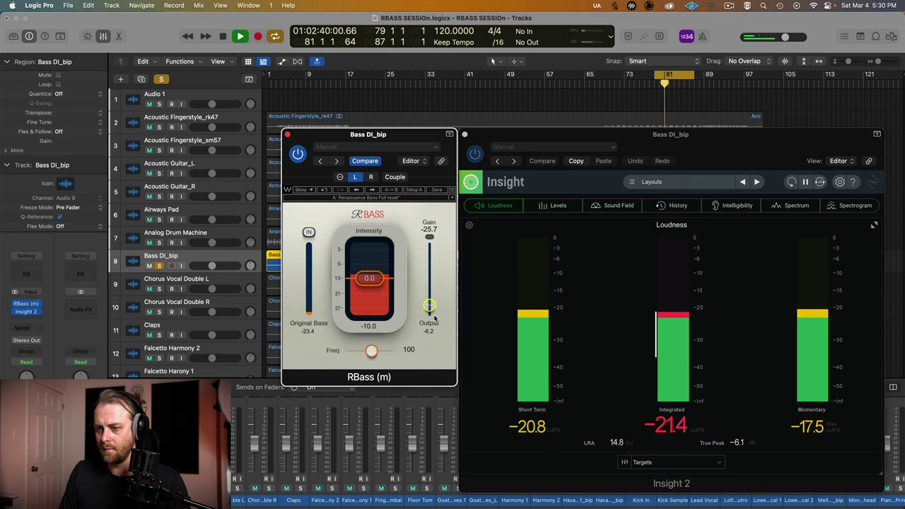
Do a final bypass comparison, stop playback, and close the Insight 2 window.
{"action": "left_click", "coordinate": [299, 159]}
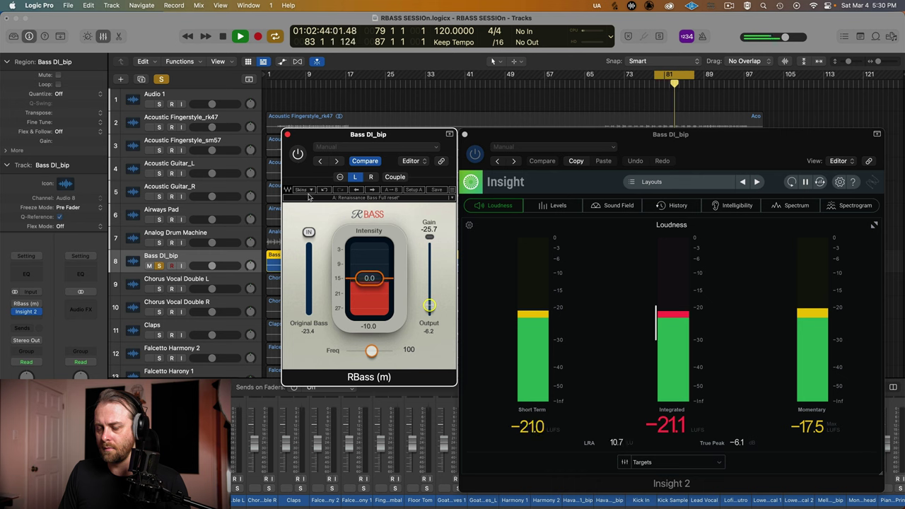
{"action": "left_click", "coordinate": [298, 155]}
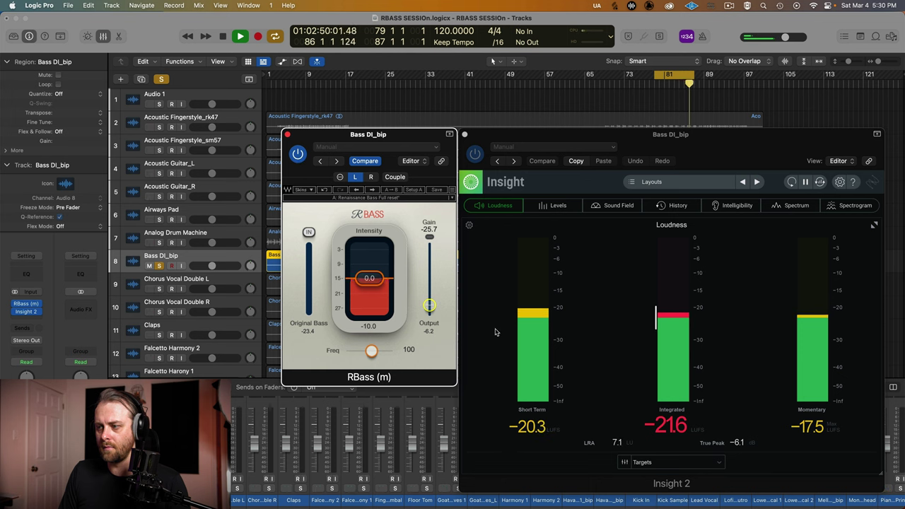
{"action": "key", "text": "space"}
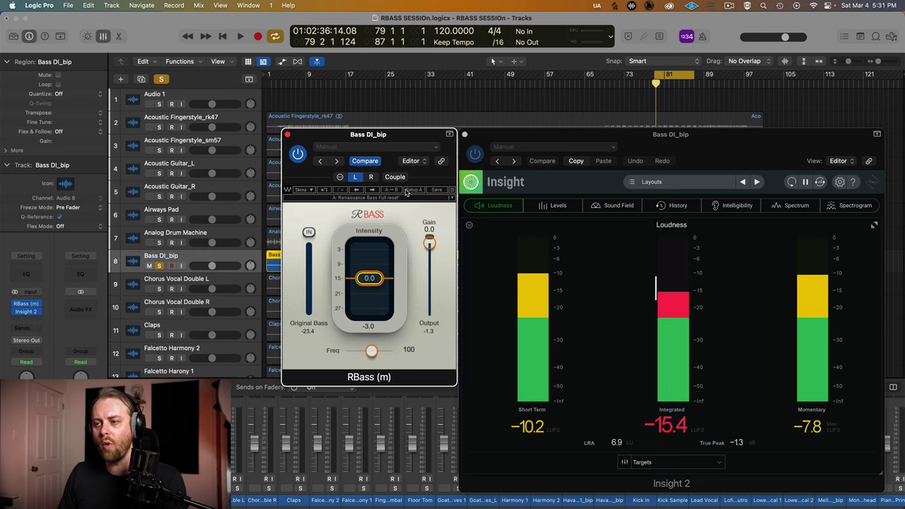
{"action": "left_click", "coordinate": [466, 134]}
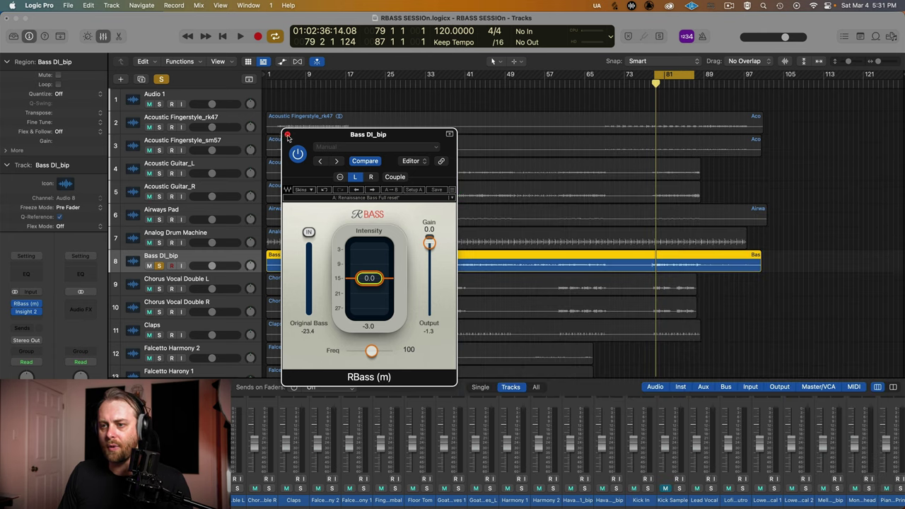
Close RBass, unsolo Bass DI_bip, then select and solo the Analog Drum Machine track.
{"action": "left_click", "coordinate": [288, 134]}
{"action": "left_click", "coordinate": [159, 265]}
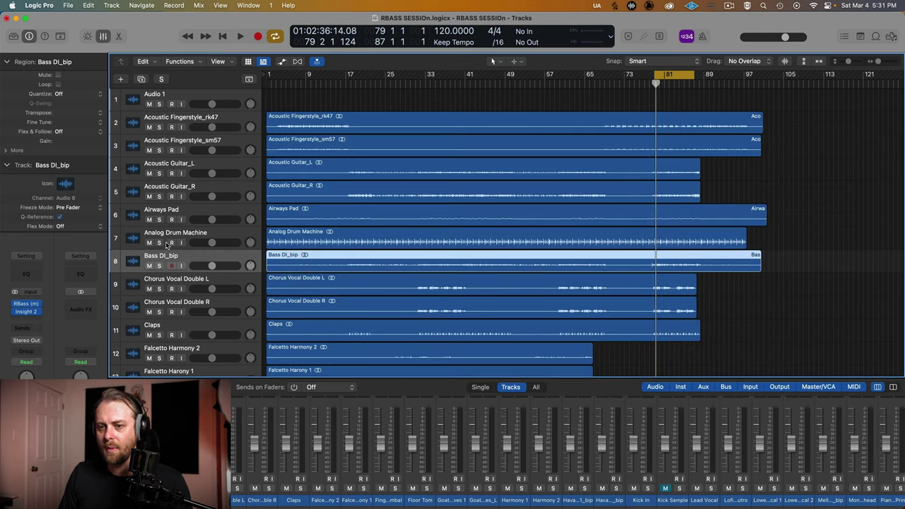
{"action": "left_click", "coordinate": [163, 234]}
{"action": "left_click", "coordinate": [160, 243]}
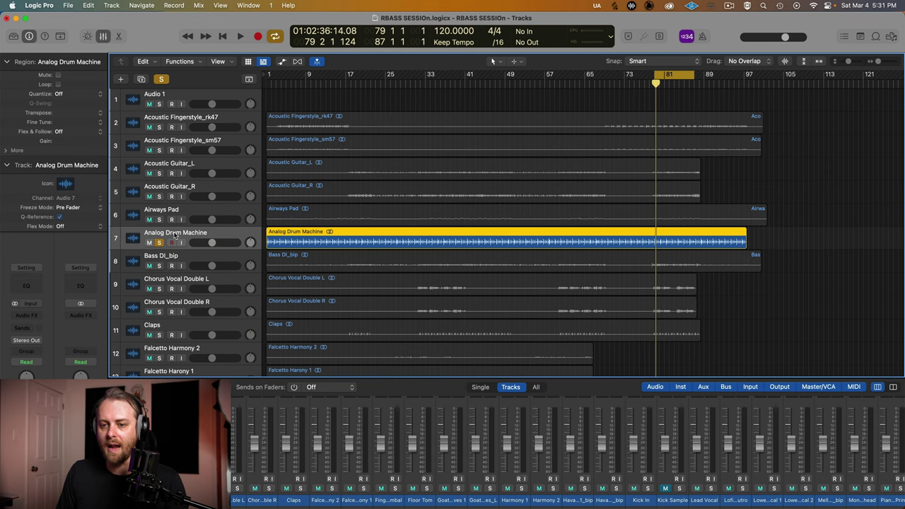
Insert RBass (m) on the Analog Drum Machine track and open its window.
{"action": "left_click", "coordinate": [29, 317]}
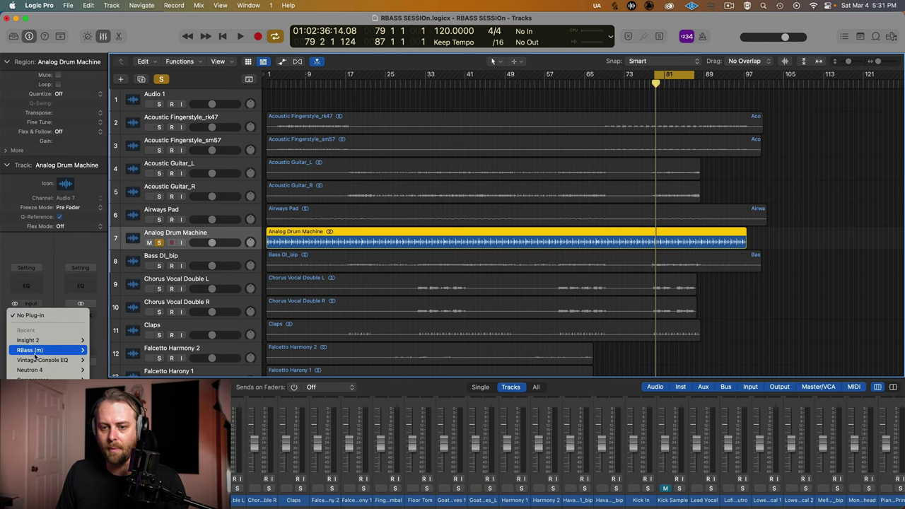
{"action": "mouse_move", "coordinate": [63, 351]}
{"action": "left_click", "coordinate": [102, 352]}
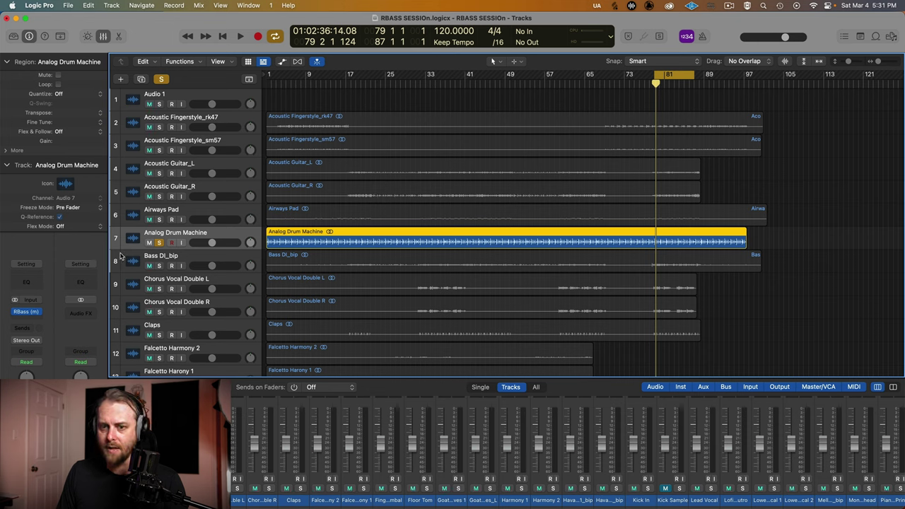
{"action": "left_click", "coordinate": [25, 314]}
{"action": "left_click", "coordinate": [25, 313]}
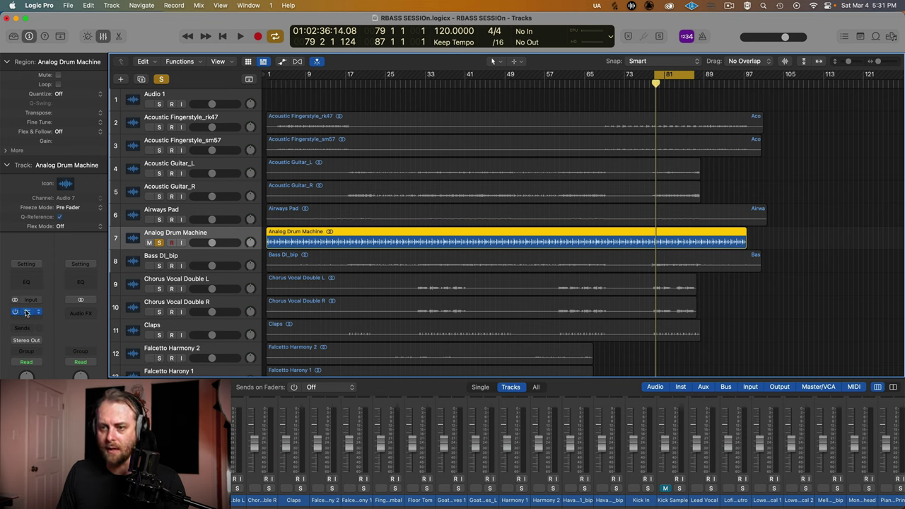
{"action": "left_click", "coordinate": [26, 314]}
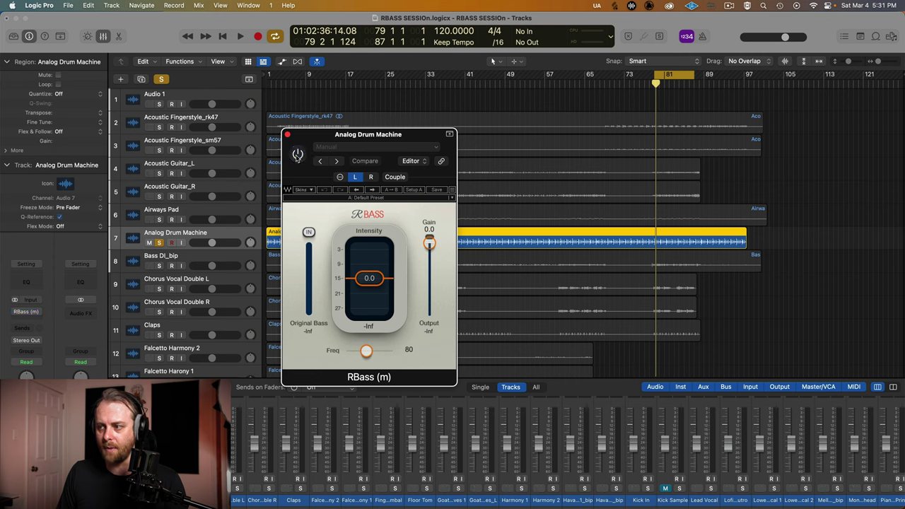
Play the drums, comparing RBass bypassed versus active, then stop playback.
{"action": "key", "text": "space"}
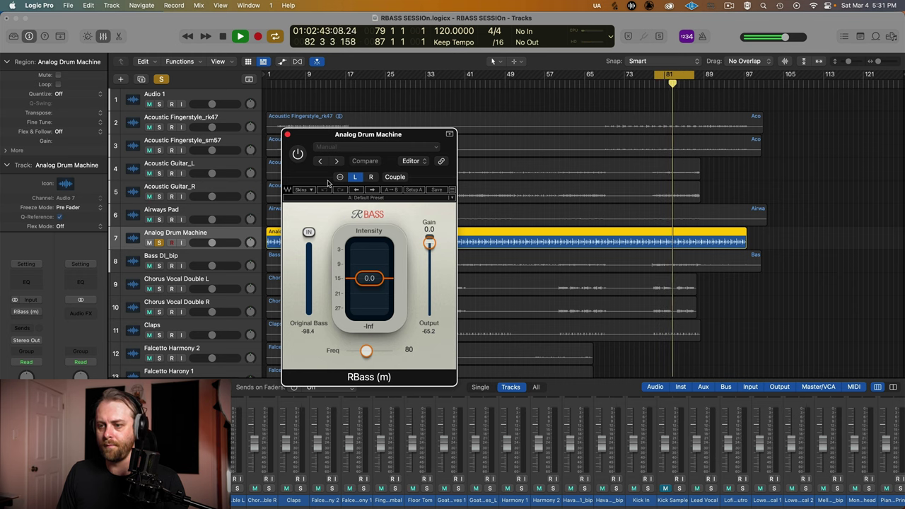
{"action": "key", "text": "space"}
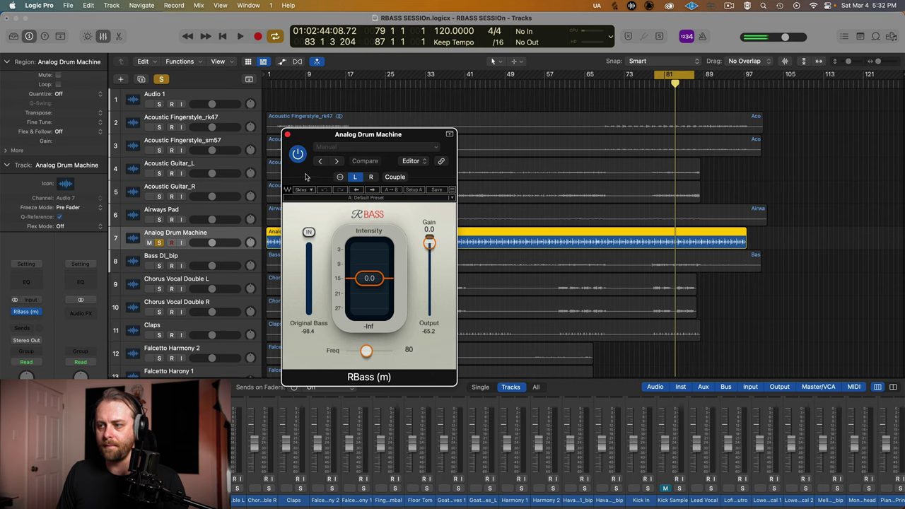
{"action": "key", "text": "space"}
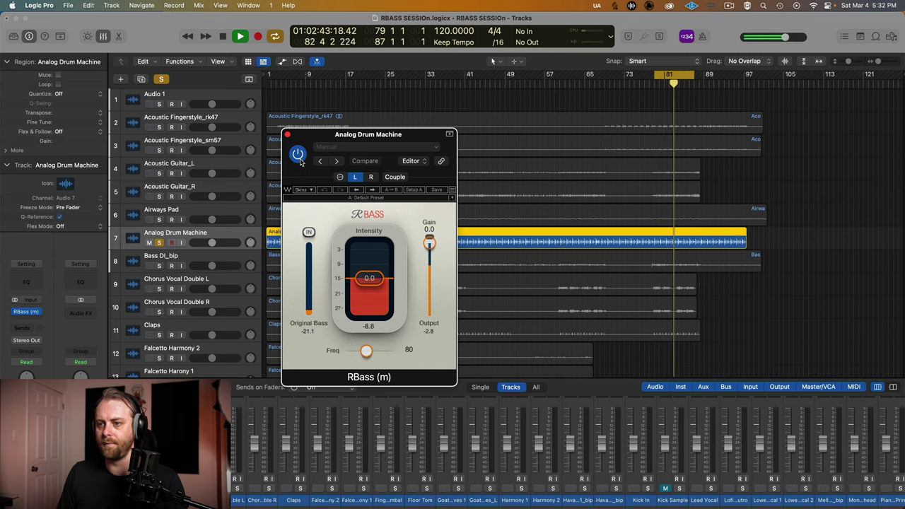
{"action": "left_click", "coordinate": [299, 159]}
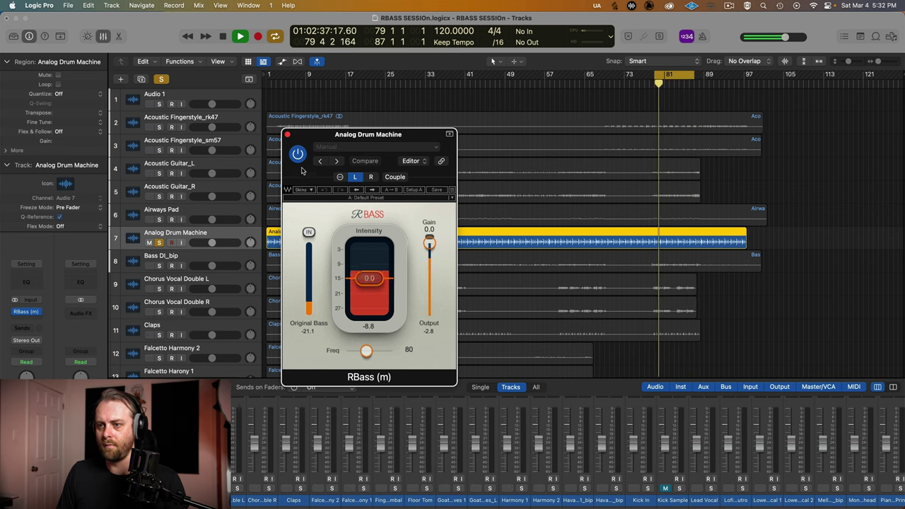
{"action": "left_click", "coordinate": [297, 154]}
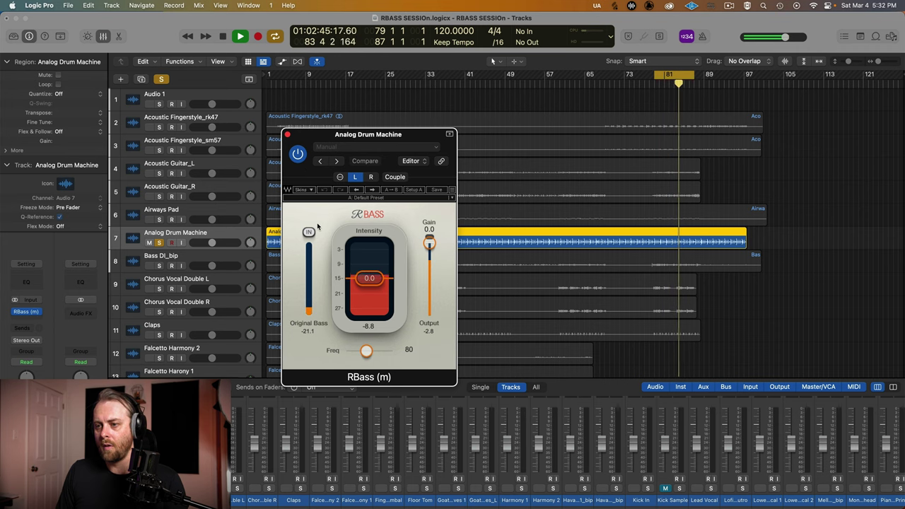
{"action": "key", "text": "space"}
{"action": "right_click", "coordinate": [394, 206]}
Load the Factory Small Speaker Prep preset and compare it against bypass during playback.
{"action": "mouse_move", "coordinate": [433, 342]}
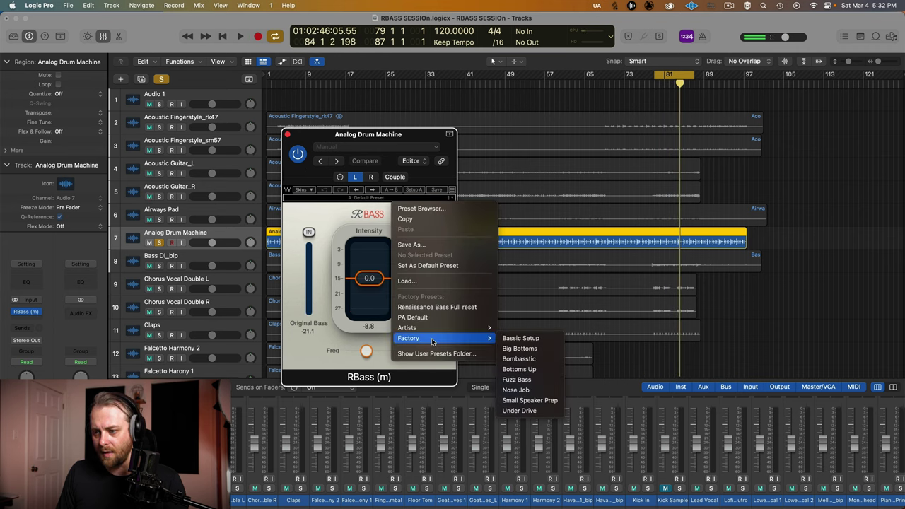
{"action": "left_click", "coordinate": [539, 404]}
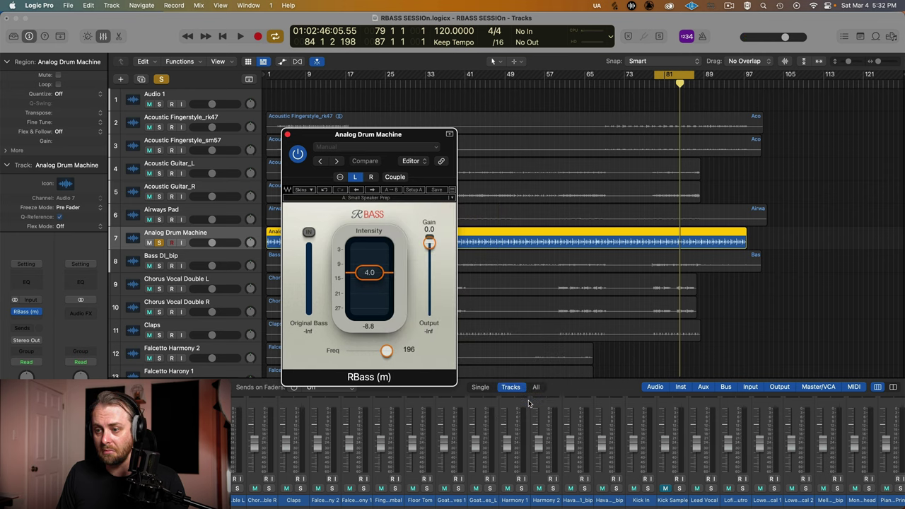
{"action": "key", "text": "space"}
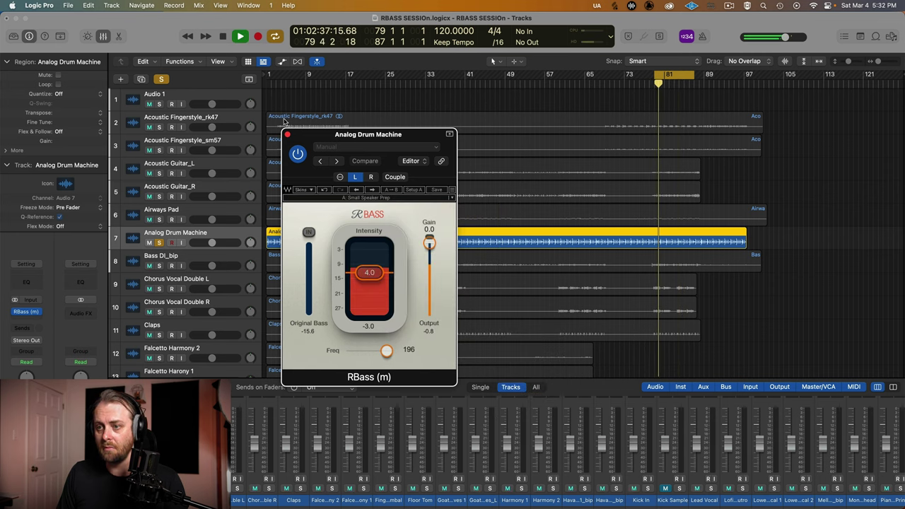
{"action": "left_click", "coordinate": [297, 160]}
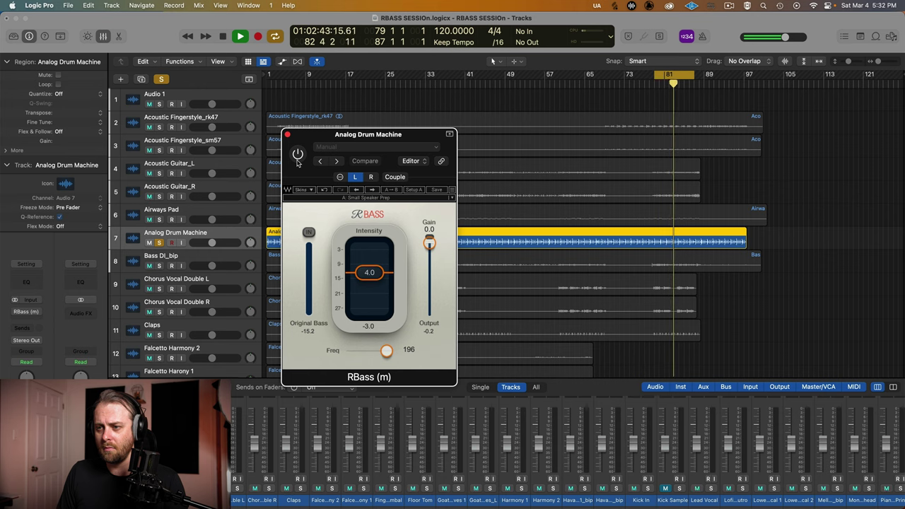
{"action": "left_click", "coordinate": [297, 160]}
Load the Factory Big Bottoms preset (Intensity 6.0, Gain -2.0, Freq 58) and A/B it.
{"action": "right_click", "coordinate": [390, 206]}
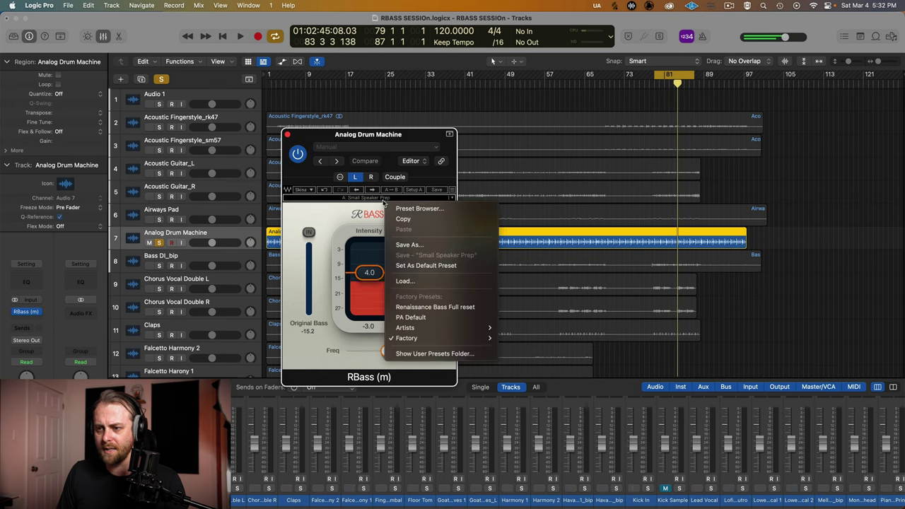
{"action": "mouse_move", "coordinate": [425, 330]}
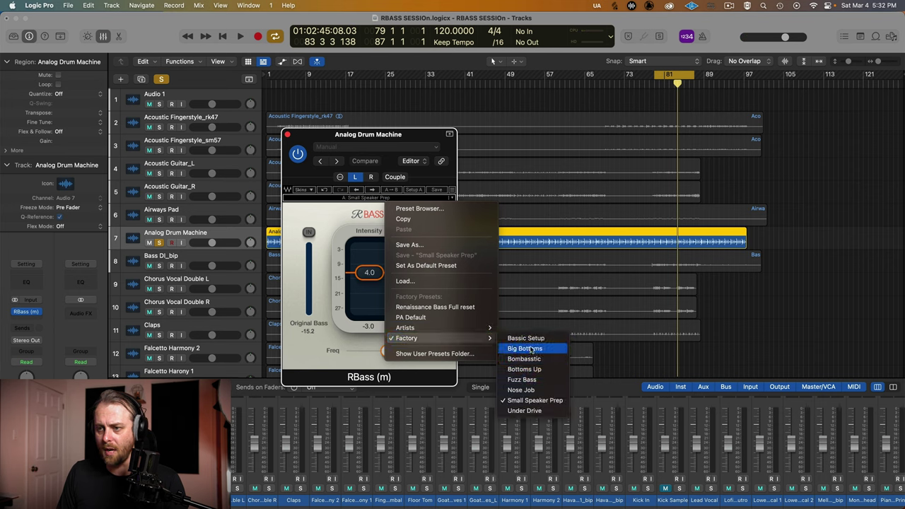
{"action": "left_click", "coordinate": [531, 349]}
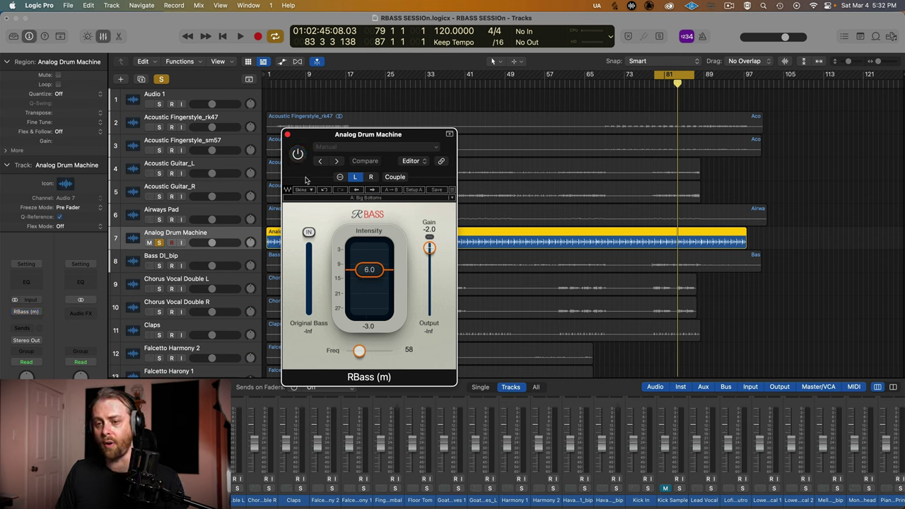
{"action": "key", "text": "space"}
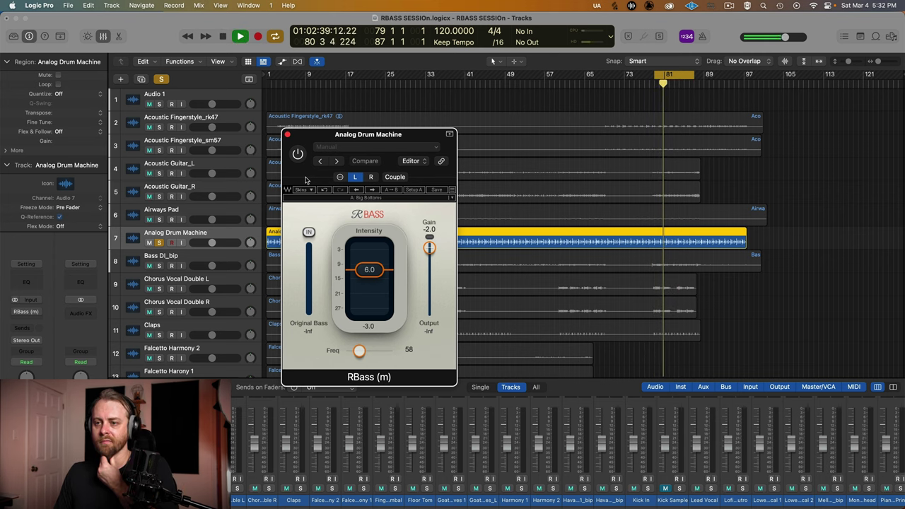
{"action": "left_click", "coordinate": [298, 154]}
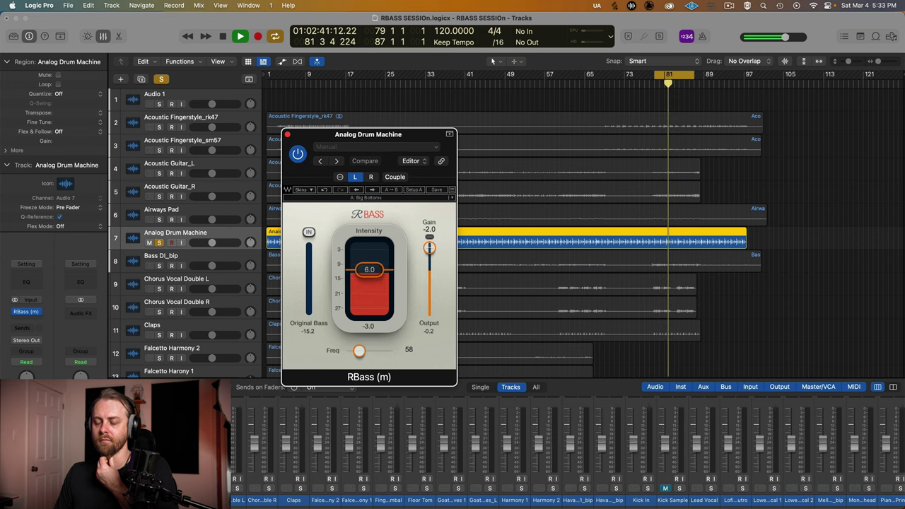
{"action": "left_click", "coordinate": [298, 153]}
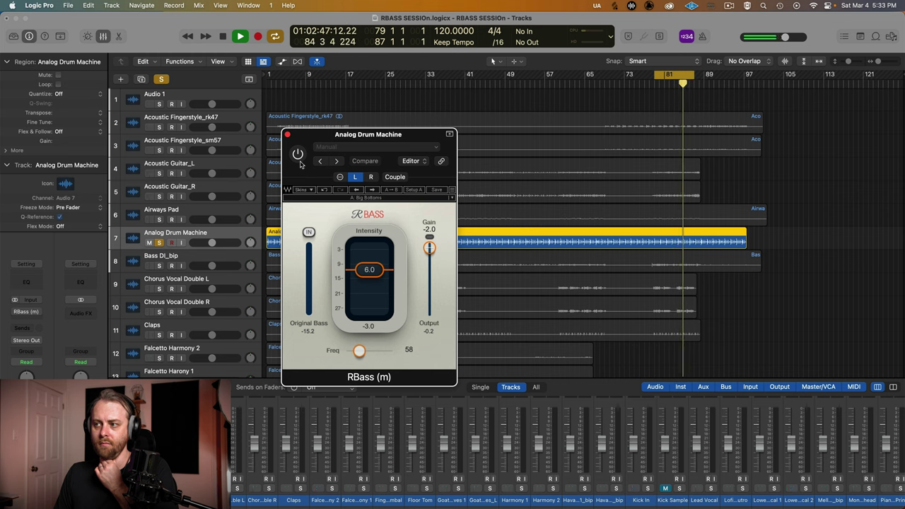
{"action": "left_click", "coordinate": [299, 160]}
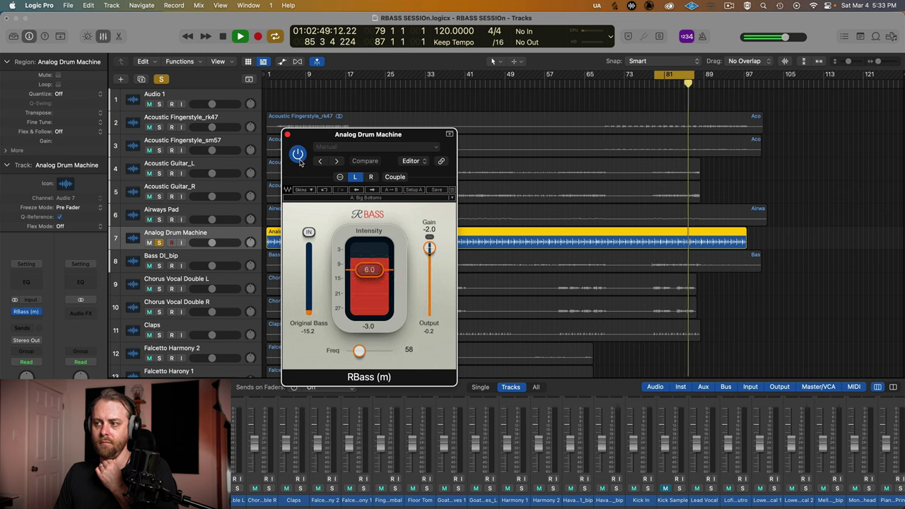